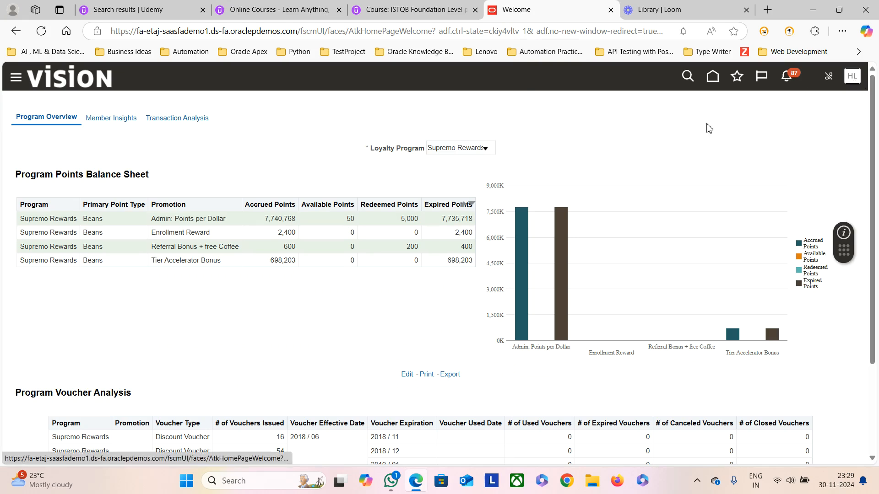
# Step: Return to the home page and launch the Security Console from the Tools workarea
pyautogui.click(711, 78)
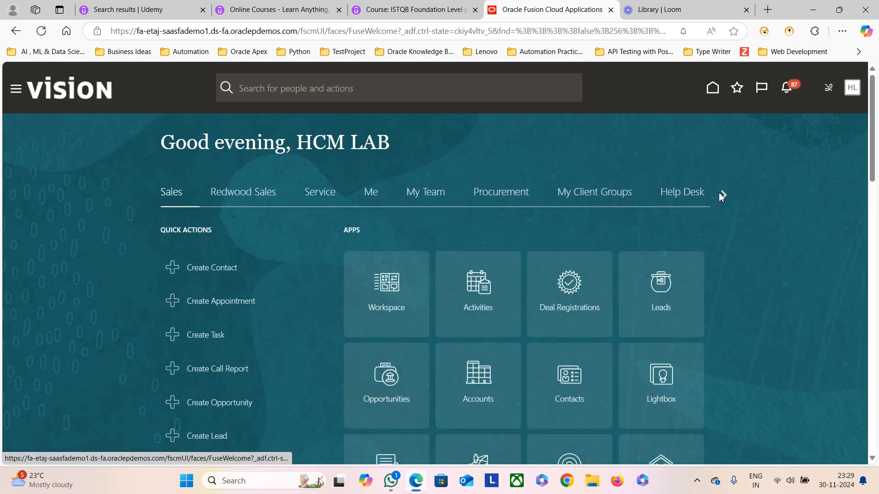
pyautogui.click(721, 193)
pyautogui.click(722, 193)
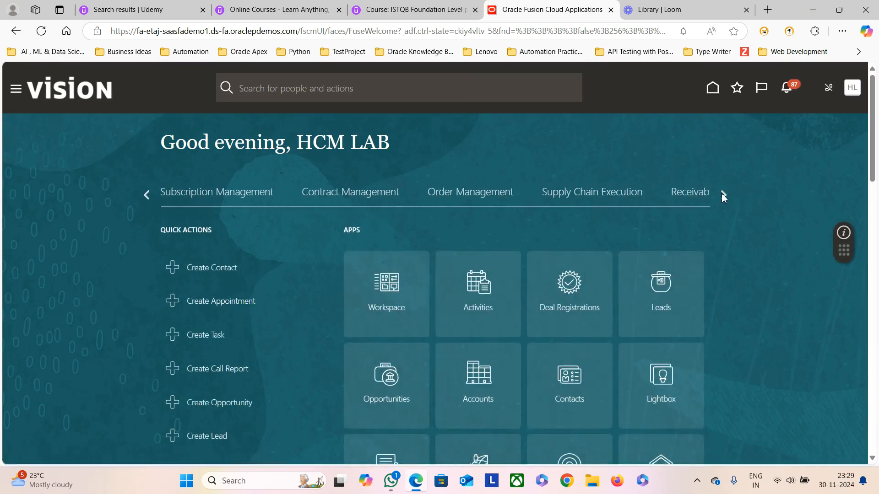
pyautogui.click(722, 193)
pyautogui.click(721, 193)
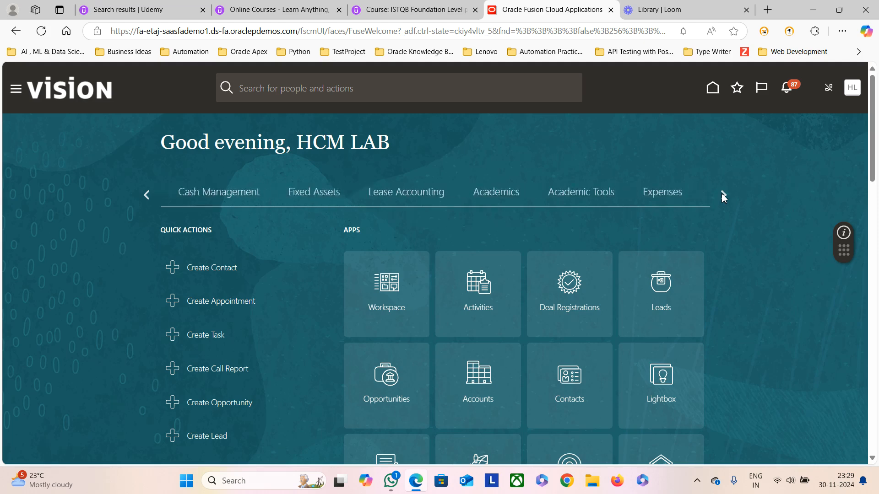
pyautogui.click(722, 193)
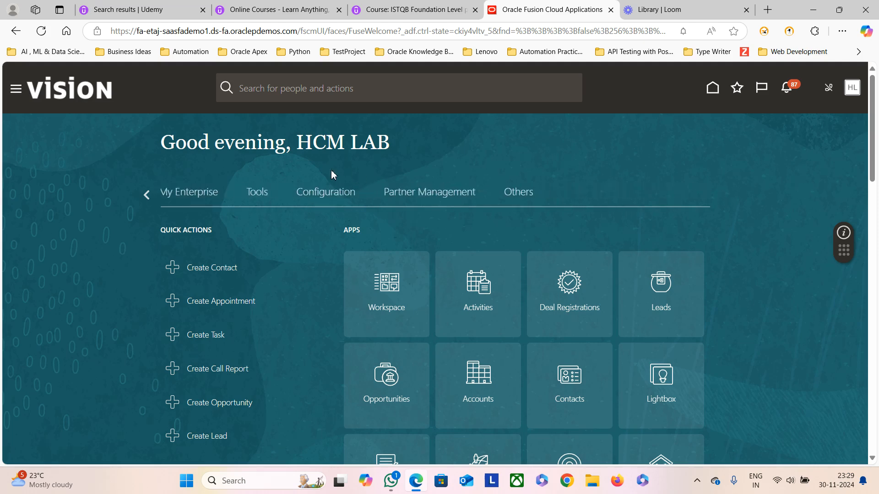
pyautogui.click(257, 195)
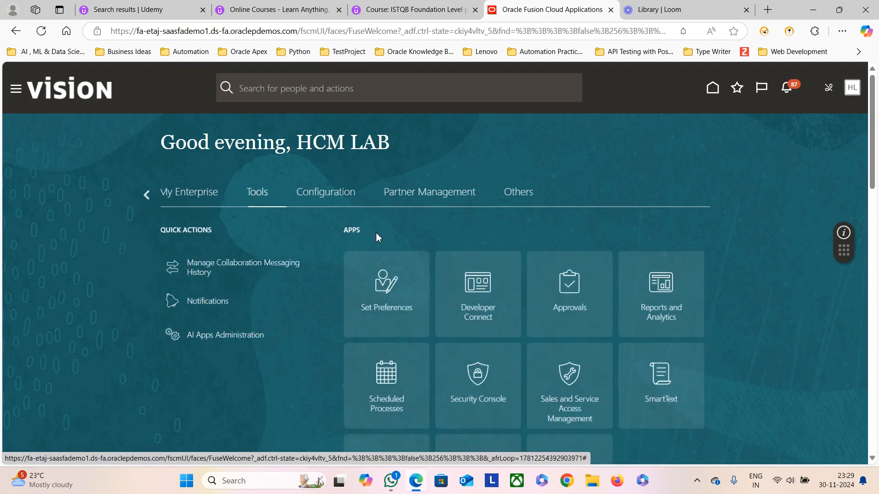
pyautogui.scroll(-3, 503, 300)
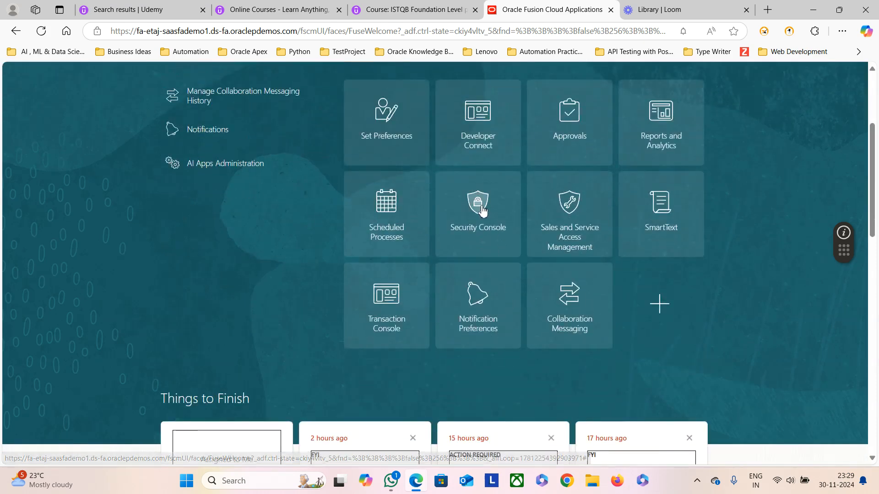
pyautogui.click(483, 211)
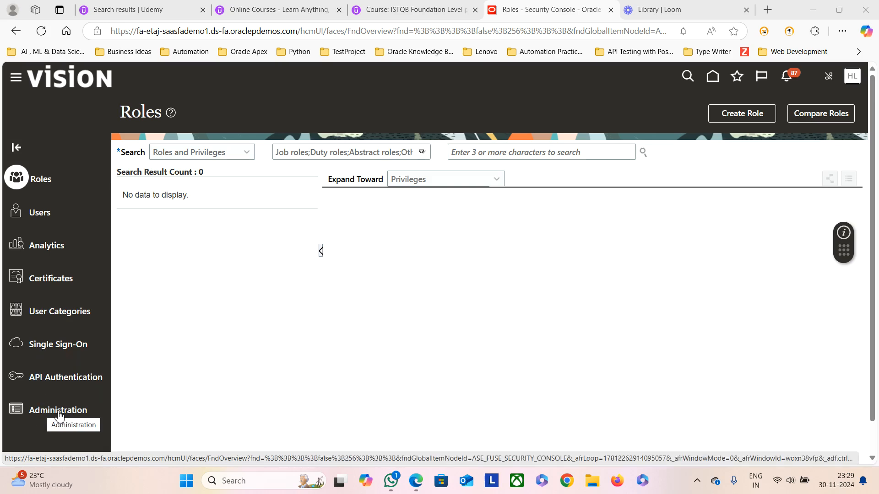
# Step: Look over the Security Console Administration settings, then go to the User Accounts page
pyautogui.click(40, 413)
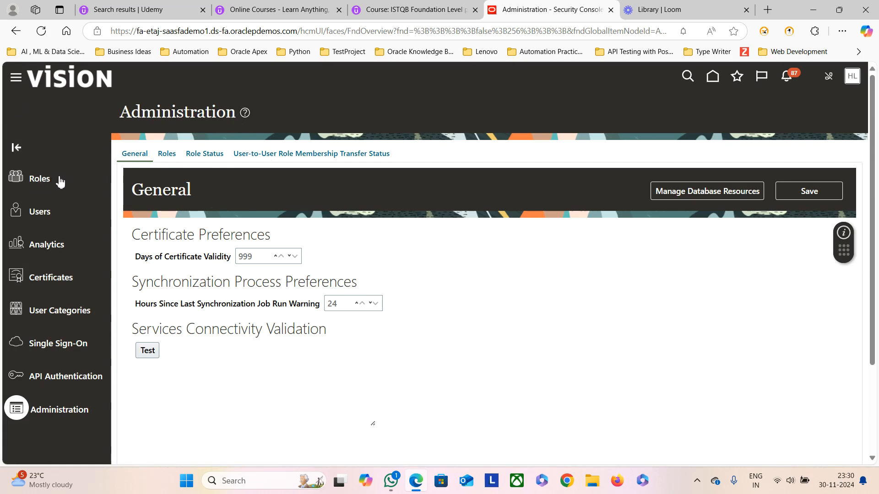
pyautogui.click(44, 213)
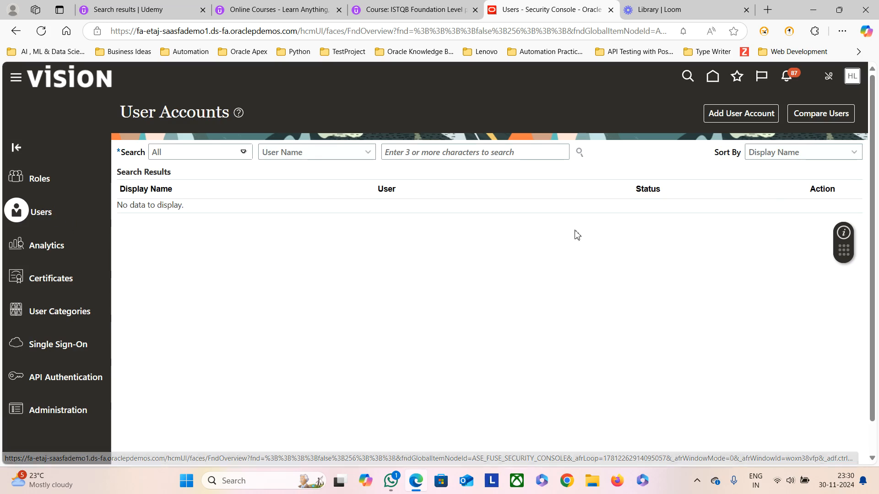
# Step: Start a new user account with associated person type set to None
pyautogui.click(751, 117)
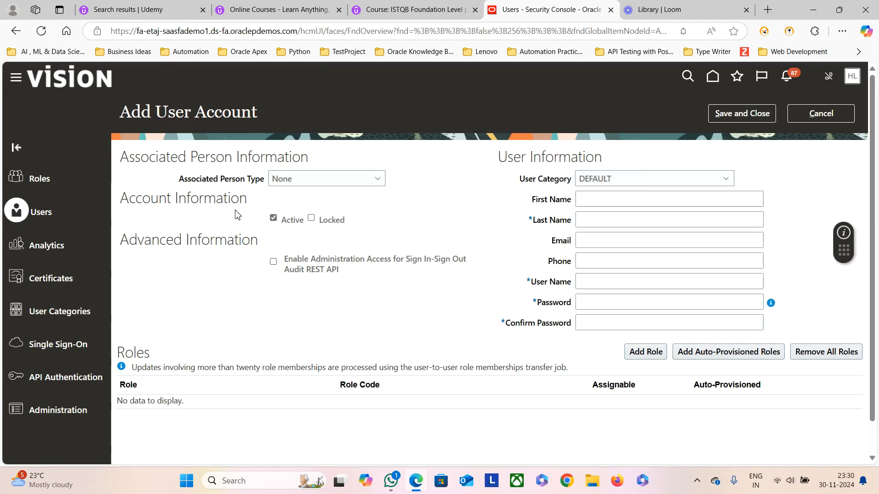
pyautogui.click(380, 183)
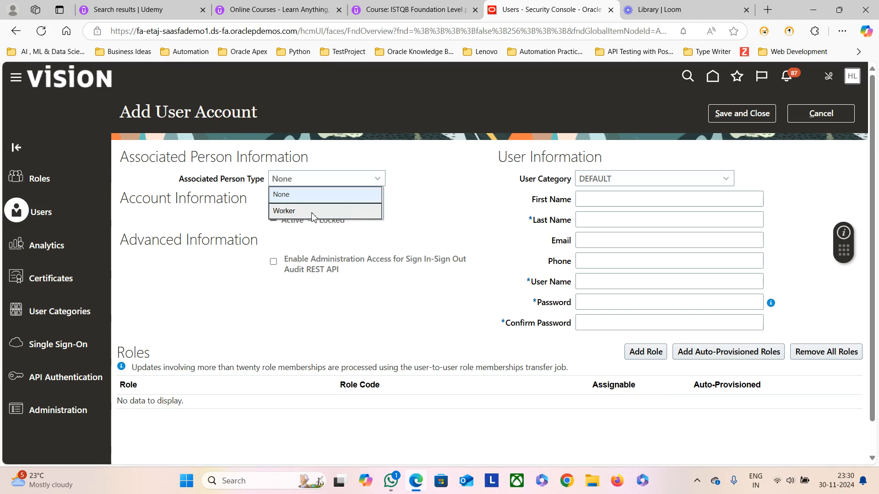
pyautogui.click(403, 204)
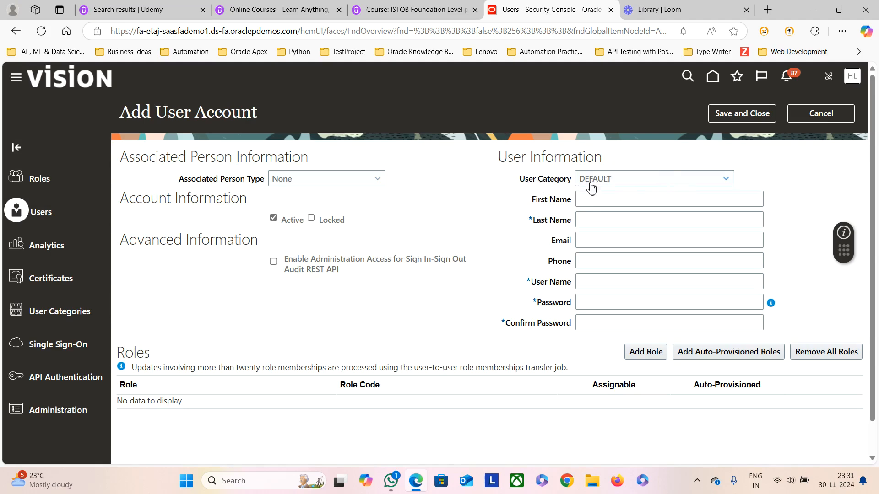
# Step: Keep user category DEFAULT and enter first name App and last name User1
pyautogui.click(726, 180)
pyautogui.click(767, 165)
pyautogui.click(597, 202)
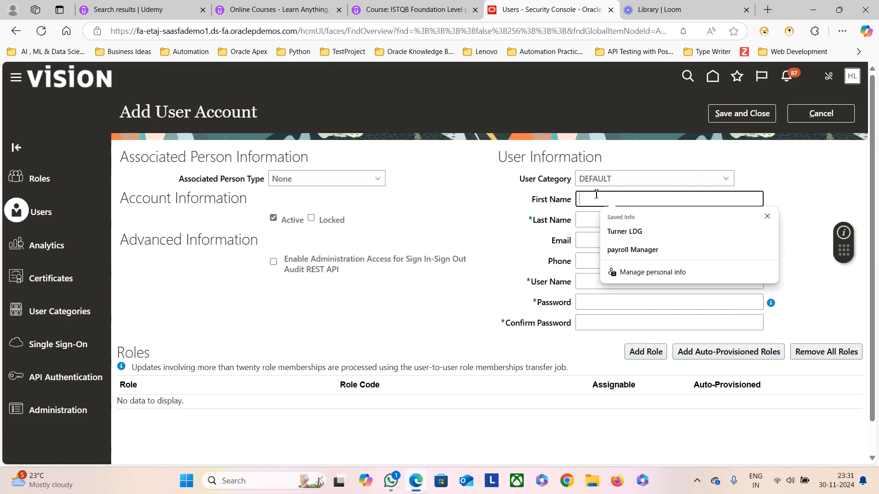
pyautogui.write('App')
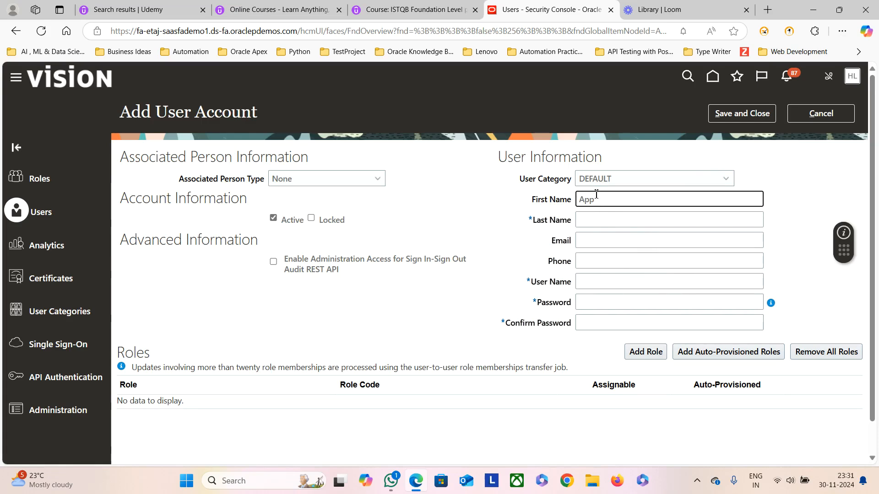
pyautogui.click(585, 222)
pyautogui.write('User1')
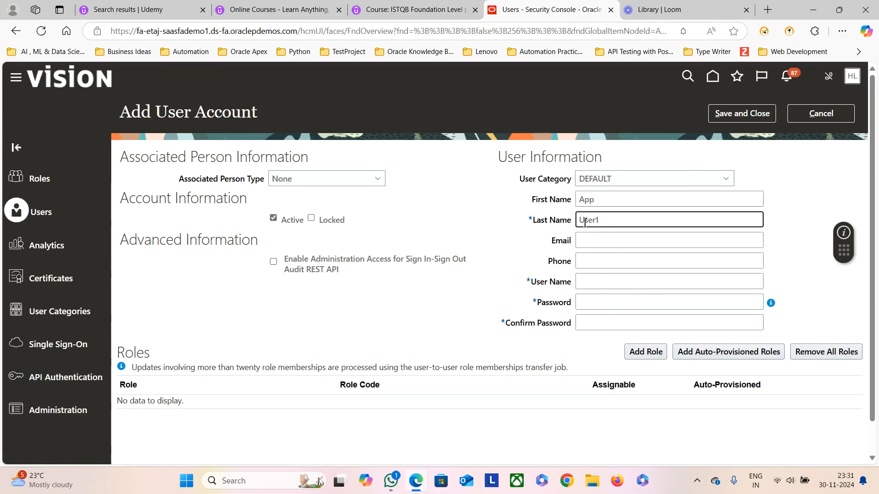
# Step: Set user name App.User1 and enter the account password and matching confirmation
pyautogui.click(588, 282)
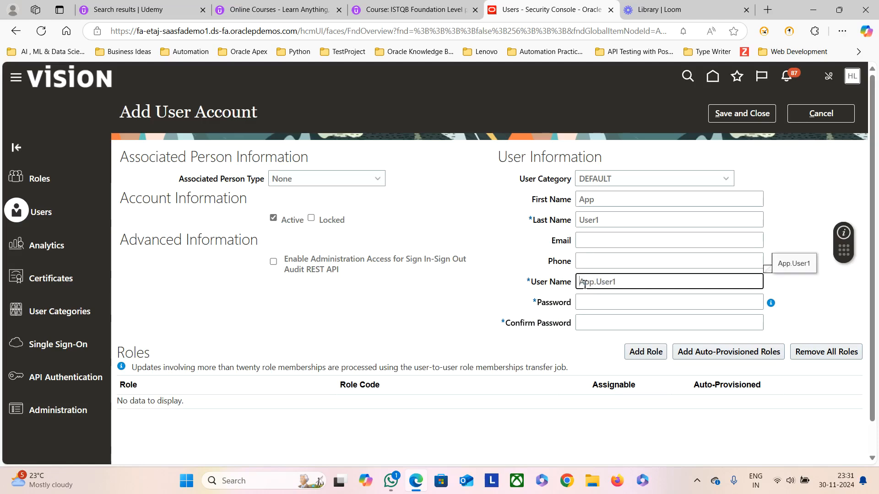
pyautogui.click(604, 301)
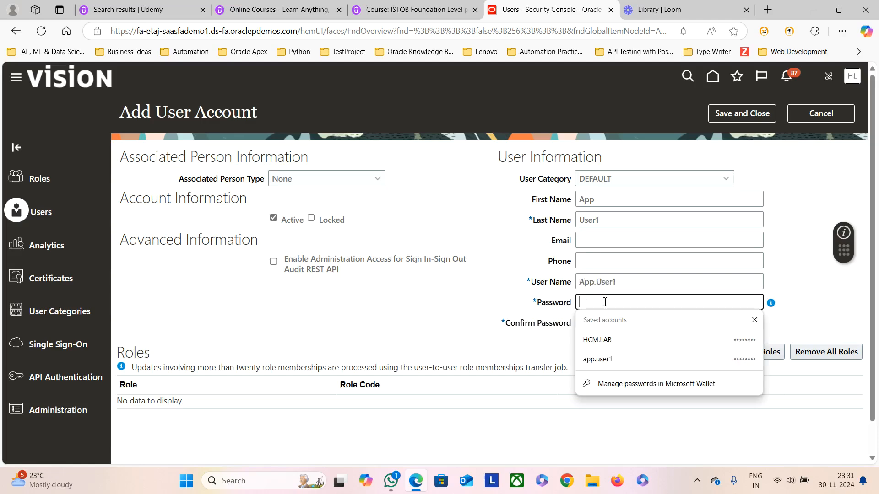
pyautogui.write('Wel')
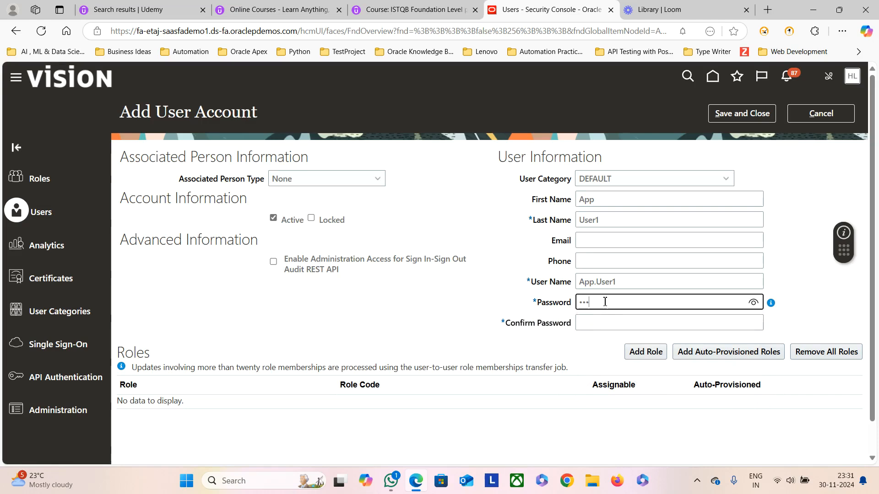
pyautogui.click(598, 326)
pyautogui.write('We•••••')
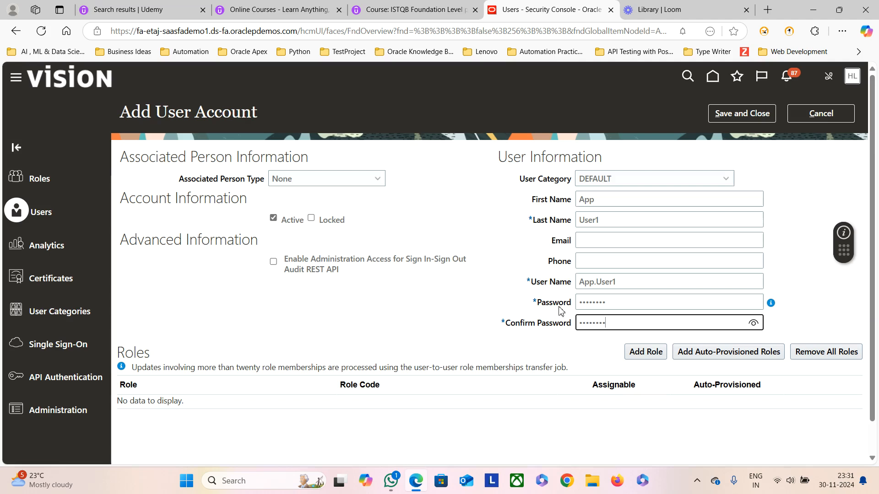
pyautogui.click(479, 300)
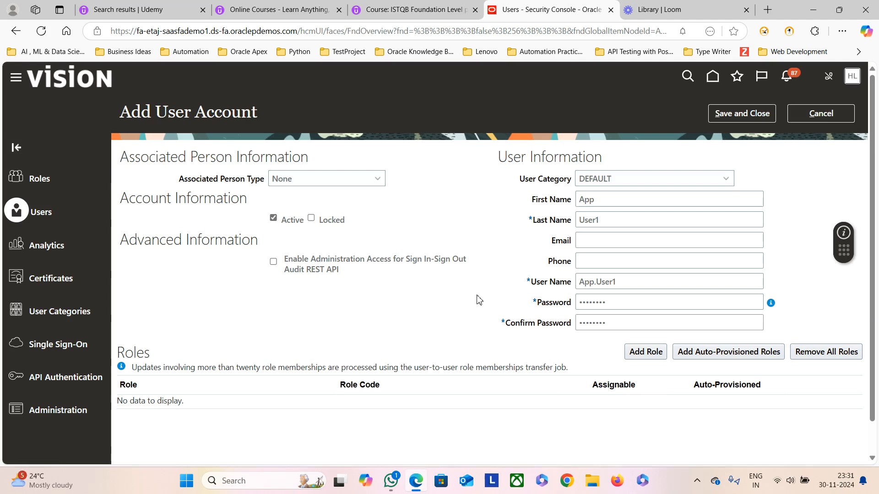
# Step: Add the Application Implementation Consultant role to the new user
pyautogui.click(647, 353)
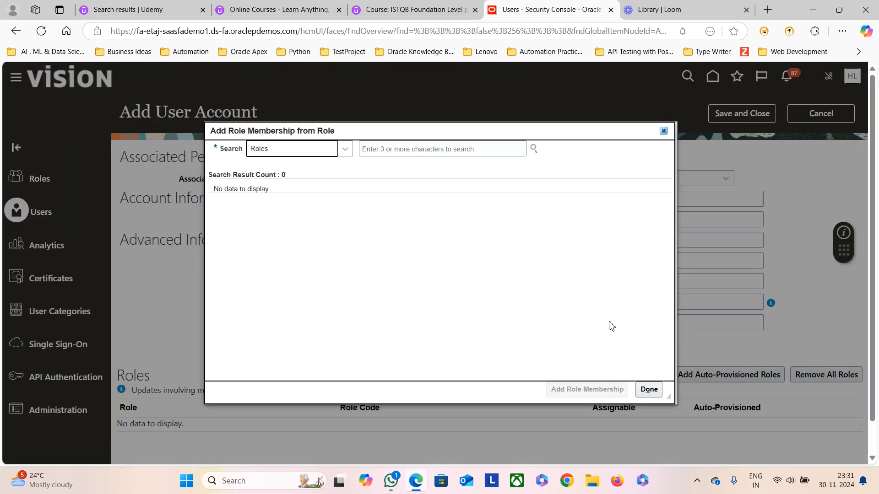
pyautogui.click(401, 152)
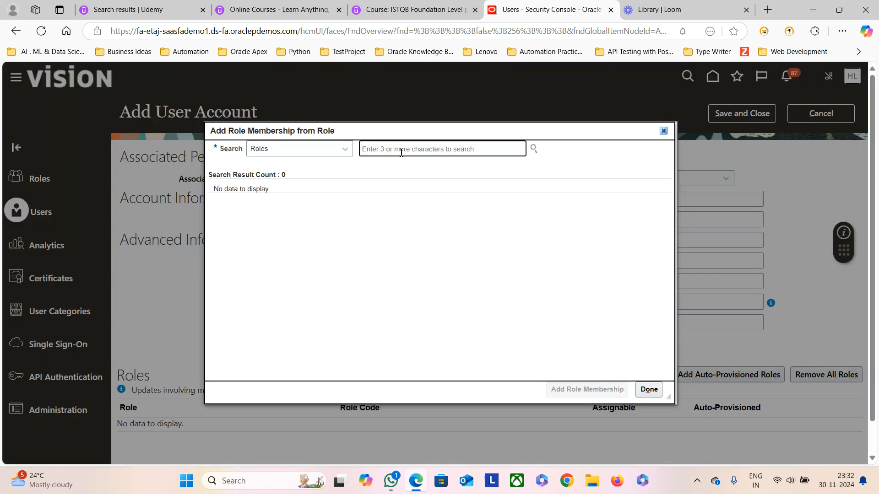
pyautogui.write('Impleme')
pyautogui.press('BackSpace')
pyautogui.press('BackSpace')
pyautogui.press('BackSpace')
pyautogui.press('BackSpace')
pyautogui.press('BackSpace')
pyautogui.press('BackSpace')
pyautogui.press('BackSpace')
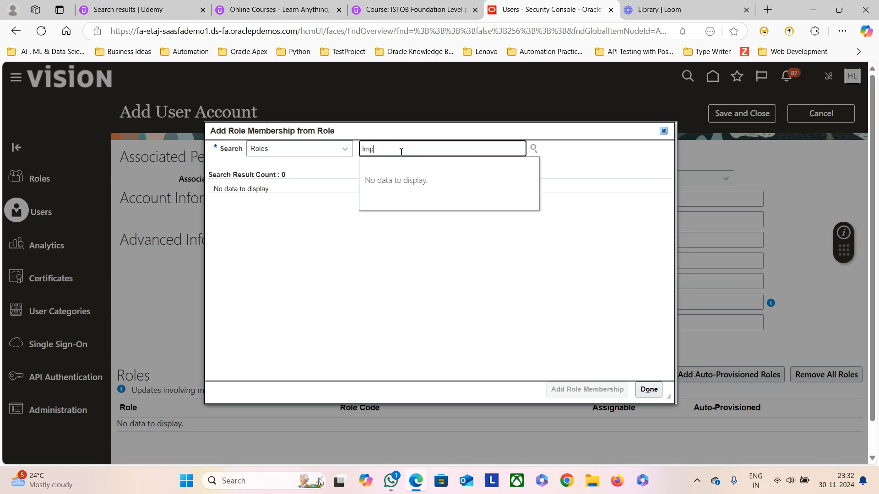
pyautogui.write('Application Impl')
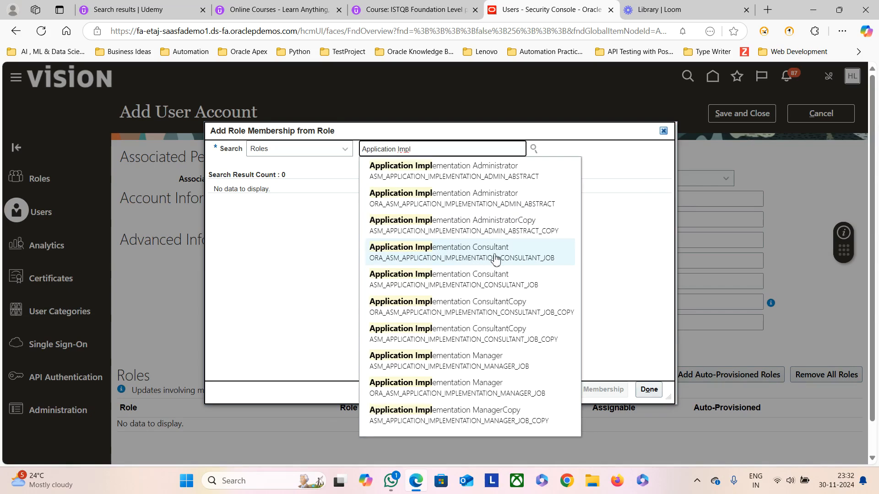
pyautogui.click(492, 256)
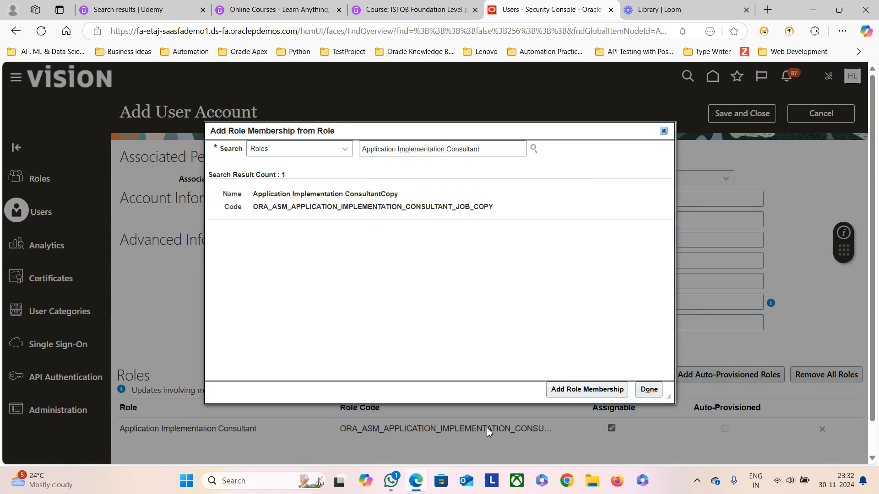
pyautogui.click(664, 130)
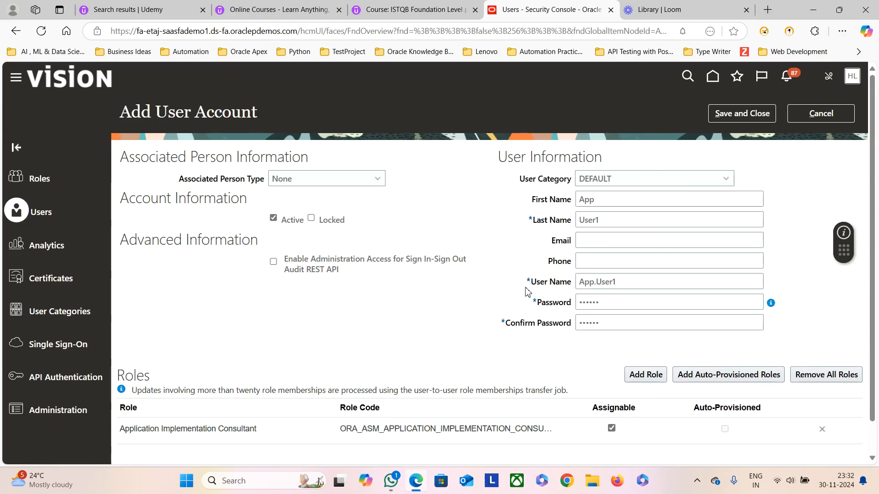
# Step: Add the IT Security Manager role and check both roles are listed
pyautogui.click(647, 375)
pyautogui.write('IT Security Manager')
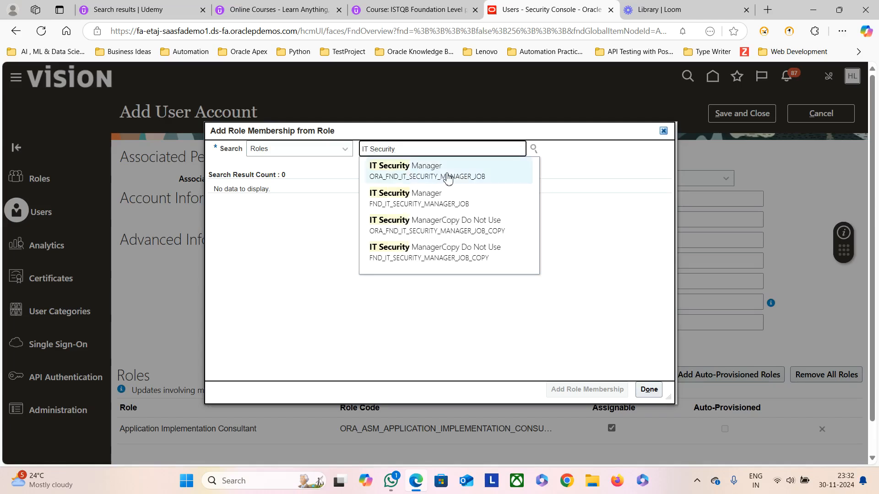
pyautogui.click(448, 178)
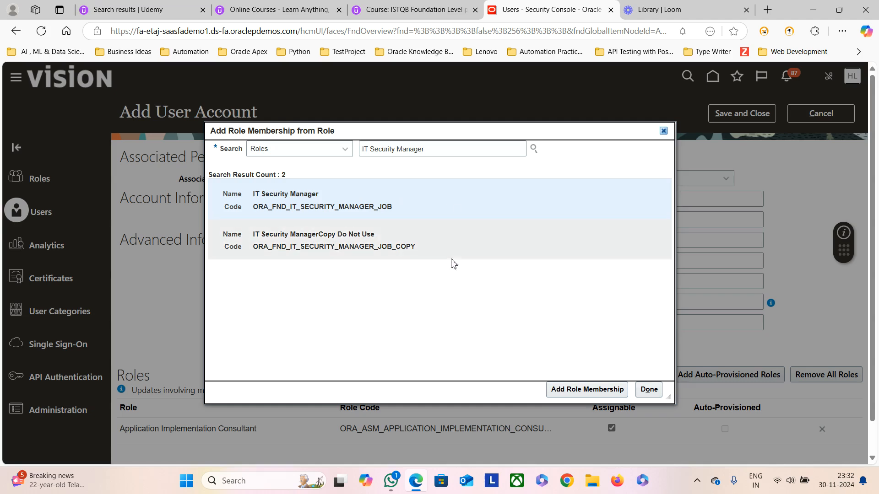
pyautogui.click(586, 390)
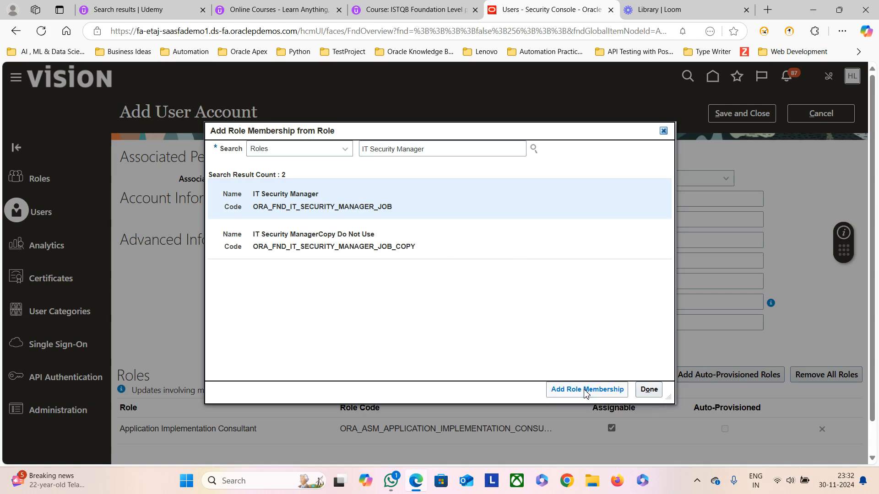
pyautogui.click(663, 131)
pyautogui.scroll(-1, 582, 375)
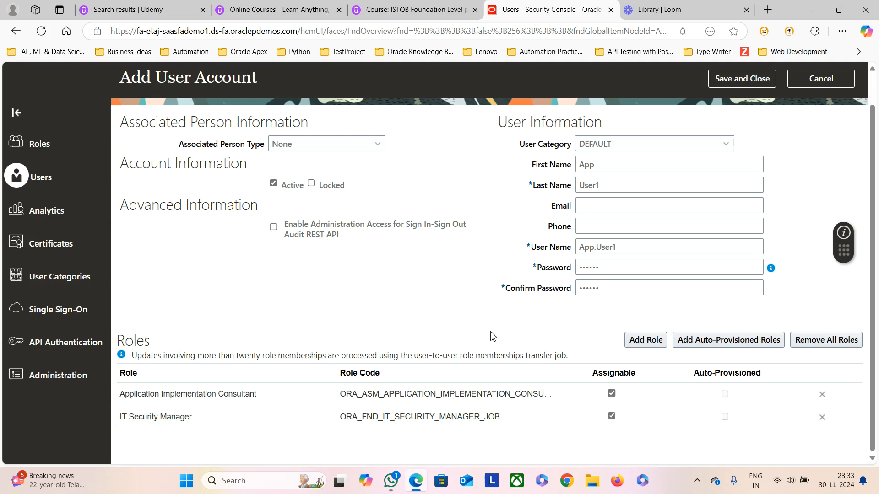
pyautogui.scroll(1, 485, 335)
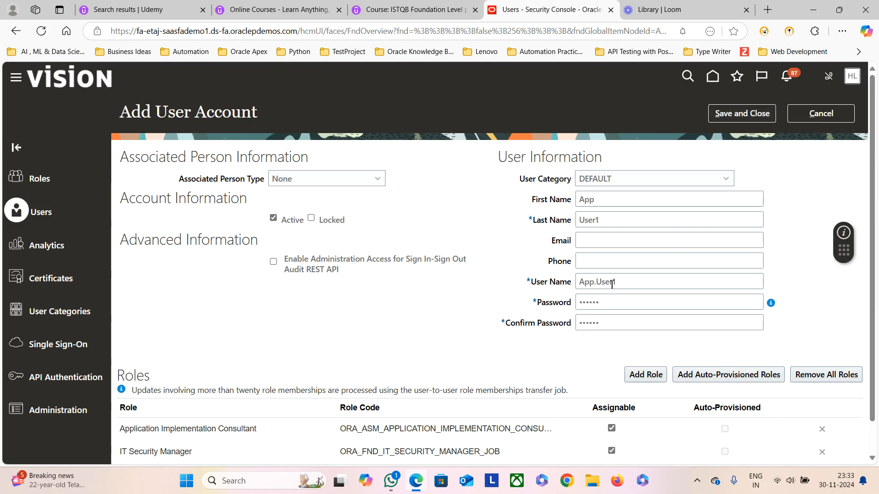
# Step: Save and close the App.User1 account with its two roles
pyautogui.click(752, 114)
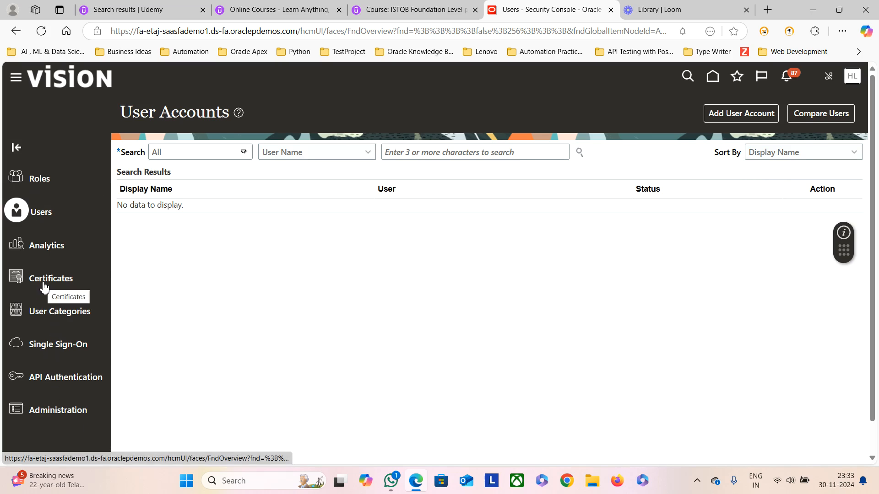
# Step: Open the DEFAULT category's details from the User Categories list
pyautogui.click(47, 316)
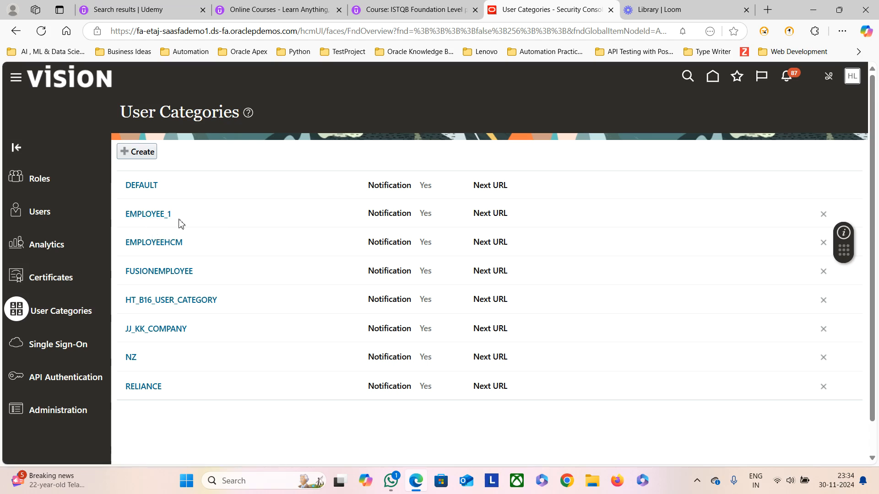
pyautogui.click(145, 187)
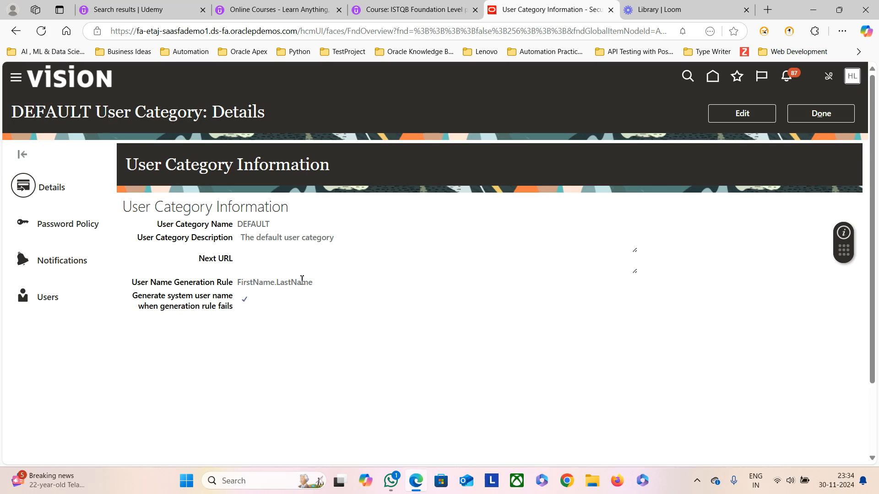
# Step: Review the DEFAULT category's password policy (90 days to expiration), then its notification settings
pyautogui.click(69, 227)
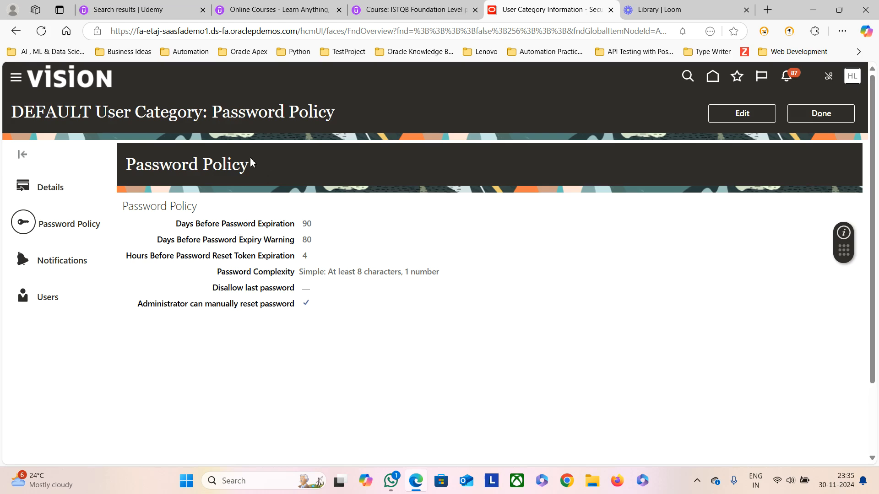
pyautogui.click(63, 262)
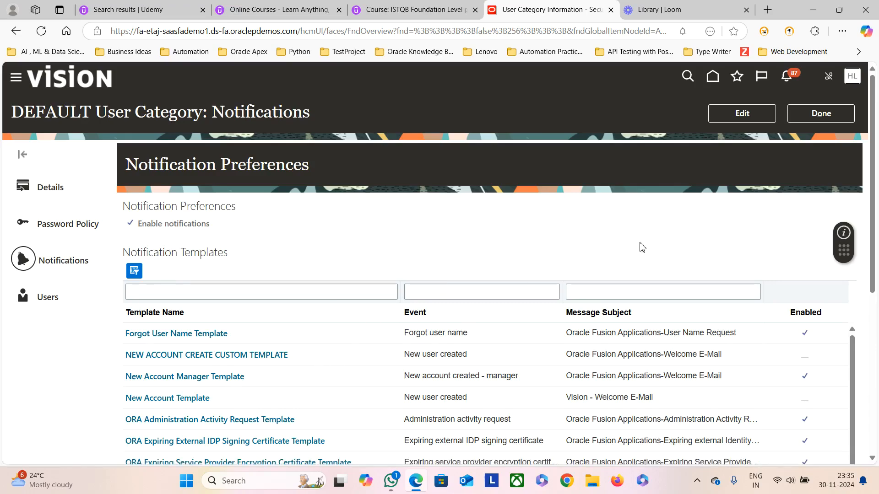
# Step: Scroll through the DEFAULT category's notification templates, then list the category's users
pyautogui.scroll(-1, 564, 296)
pyautogui.scroll(-5, 281, 343)
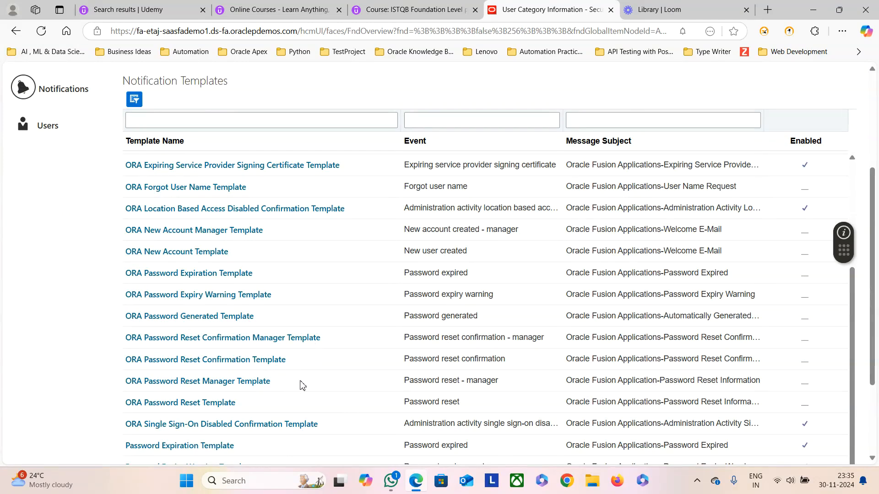
pyautogui.scroll(5, 345, 381)
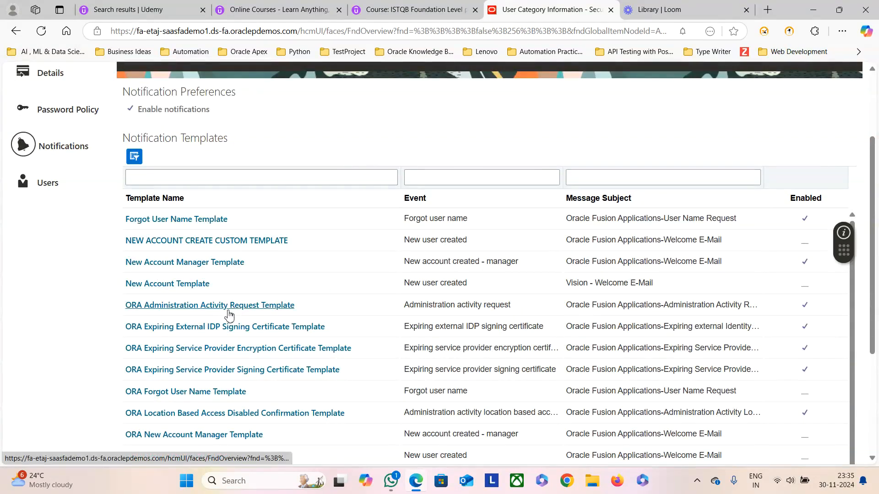
pyautogui.scroll(2, 206, 309)
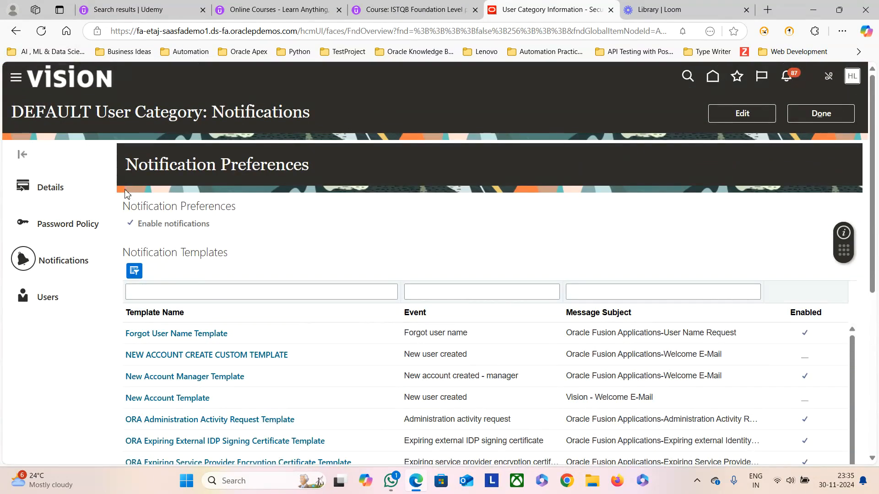
pyautogui.scroll(-5, 228, 333)
pyautogui.scroll(-4, 228, 336)
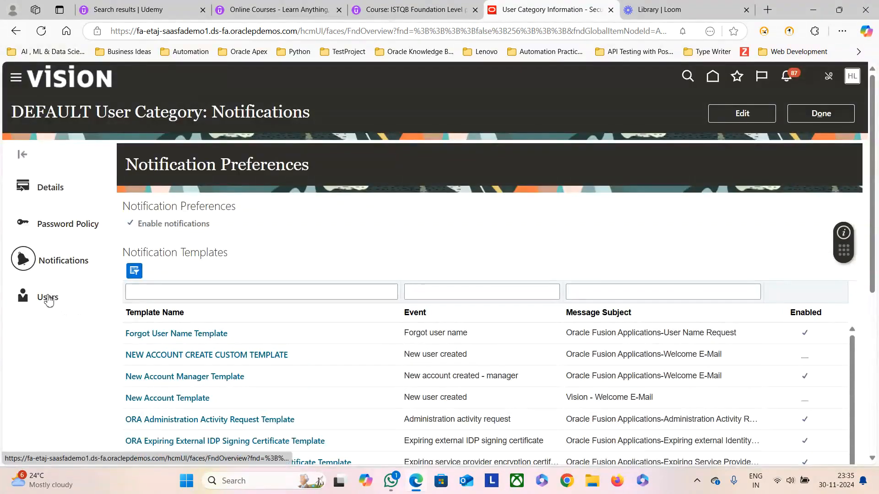
pyautogui.click(50, 299)
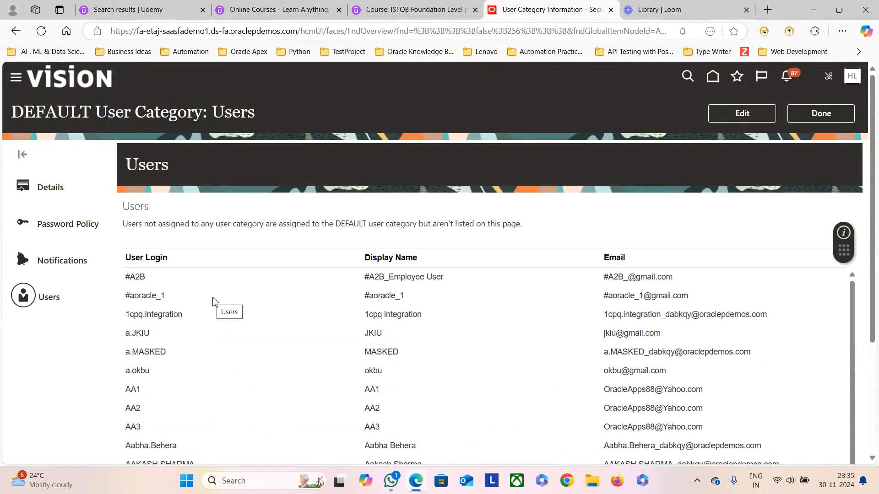
# Step: Highlight the note about unlisted DEFAULT users and return to the User Categories list
pyautogui.moveTo(342, 226); pyautogui.dragTo(537, 233)
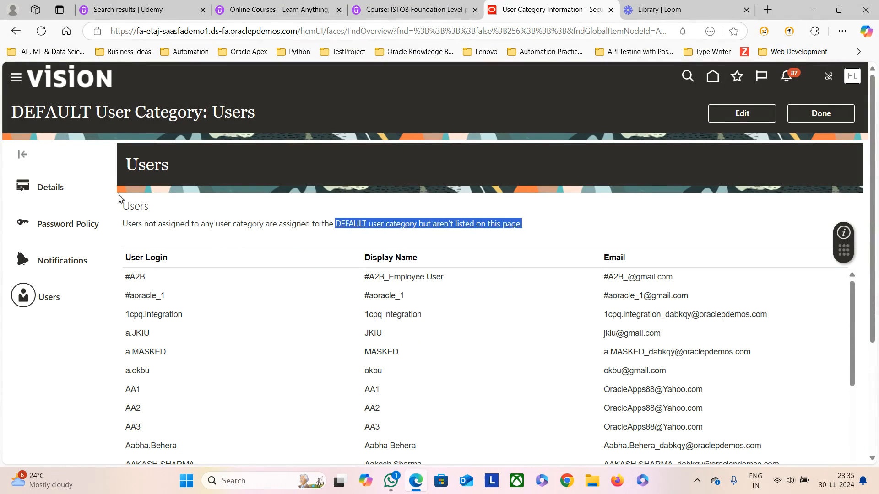
pyautogui.click(840, 115)
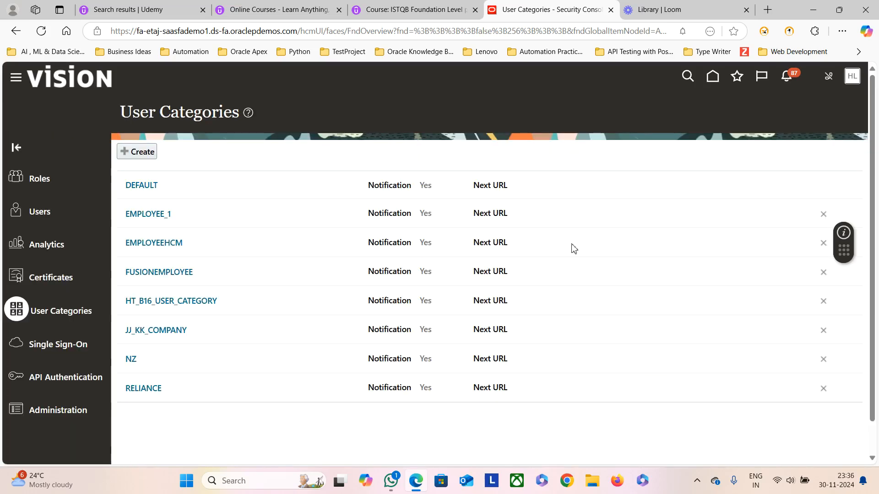
# Step: Search User Accounts in the Security Console for the new app.user1 user
pyautogui.click(38, 181)
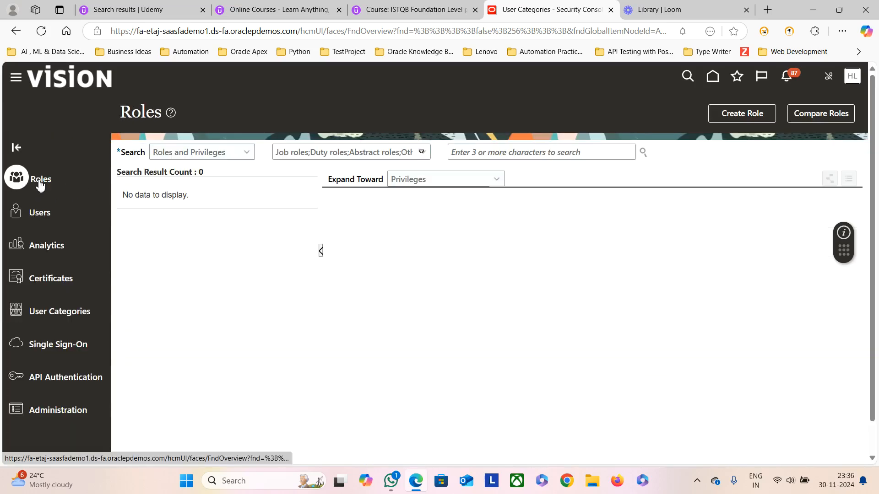
pyautogui.click(473, 153)
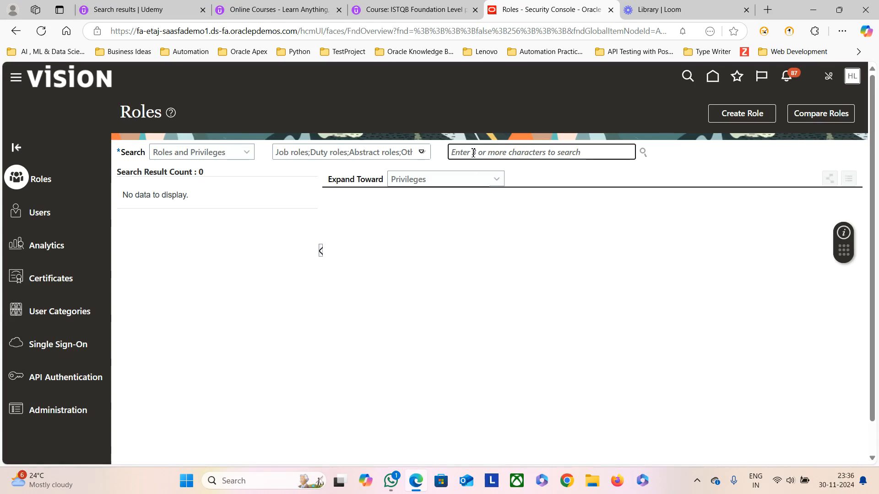
pyautogui.write('app,us')
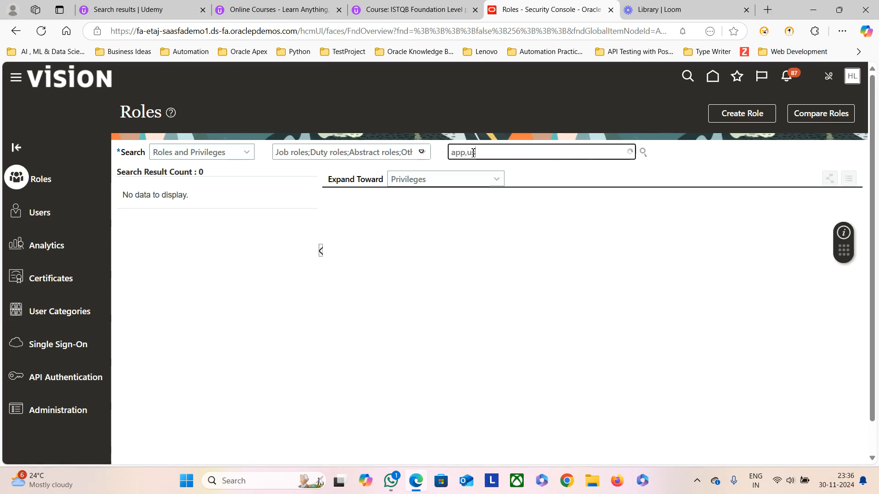
pyautogui.press('BackSpace')
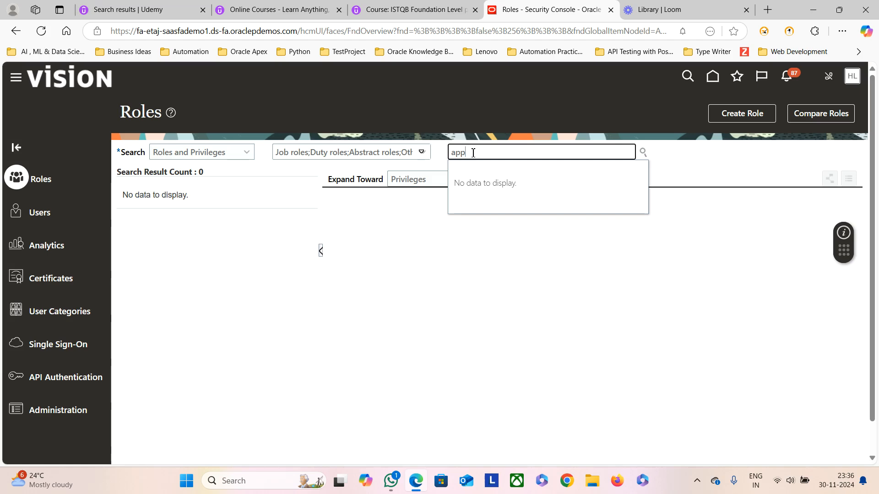
pyautogui.click(41, 212)
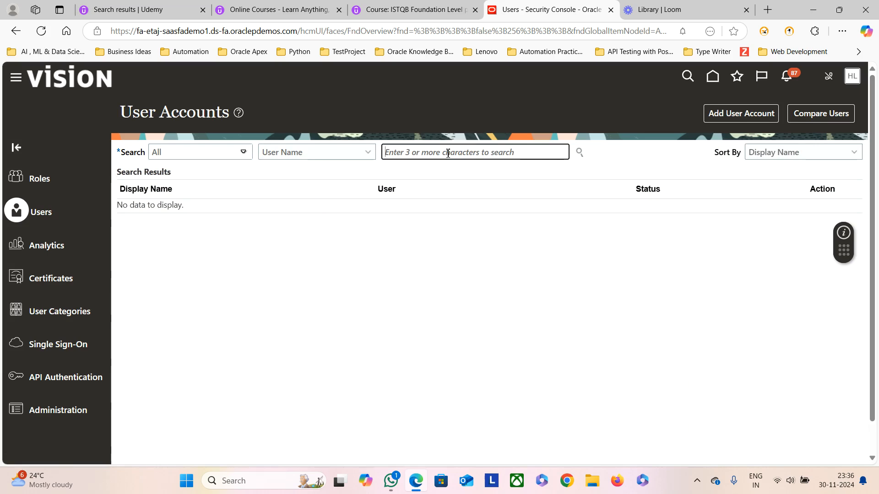
pyautogui.write('app.user1')
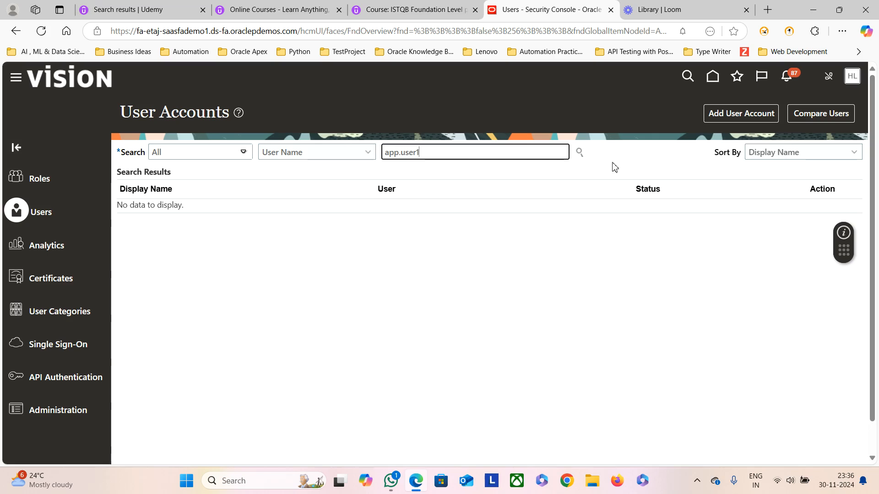
pyautogui.click(579, 152)
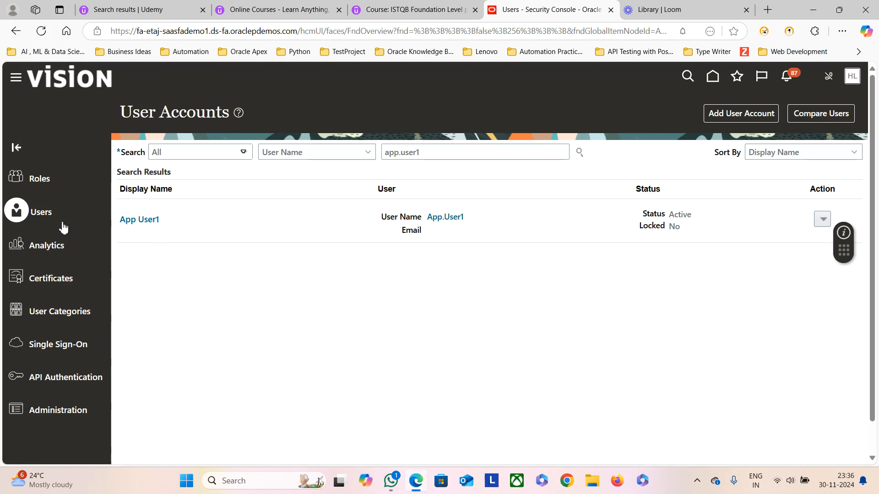
# Step: Open App User1's account details to confirm its Application Implementation Consultant and IT Security Manager roles
pyautogui.click(139, 220)
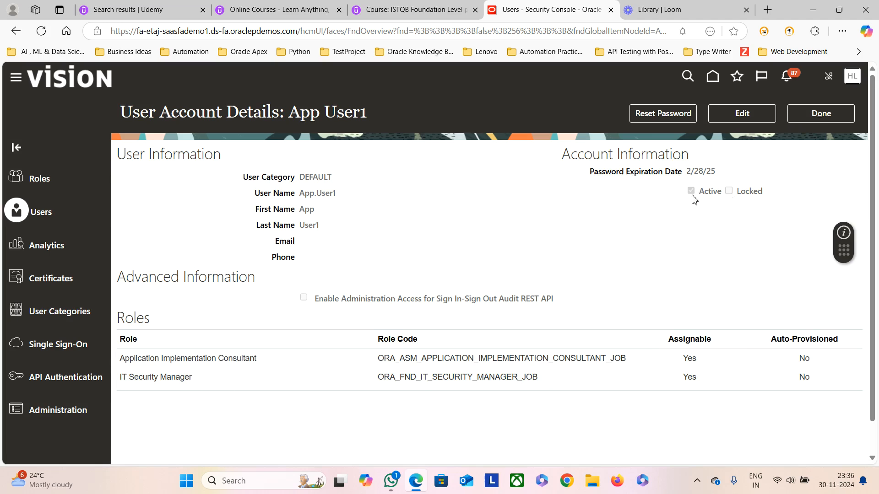
pyautogui.click(820, 119)
pyautogui.click(852, 77)
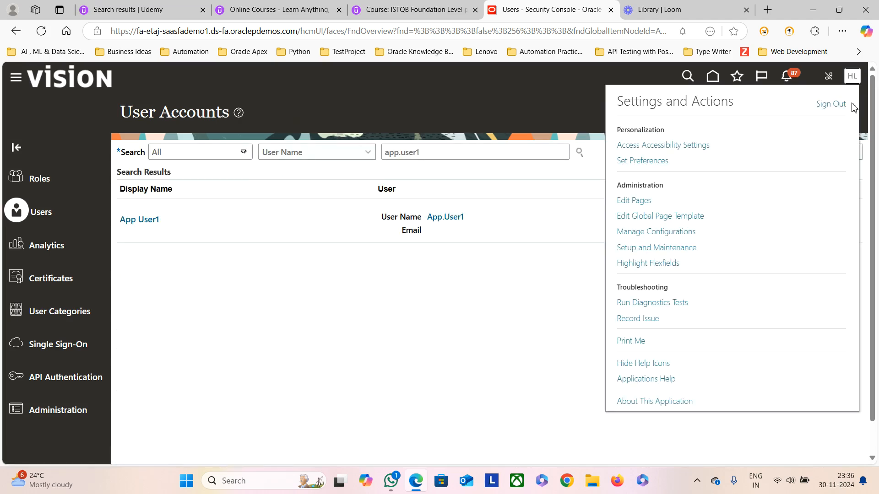
# Step: Sign out of the administrator session and sign back in with the new user's ID and password
pyautogui.click(843, 108)
pyautogui.click(406, 296)
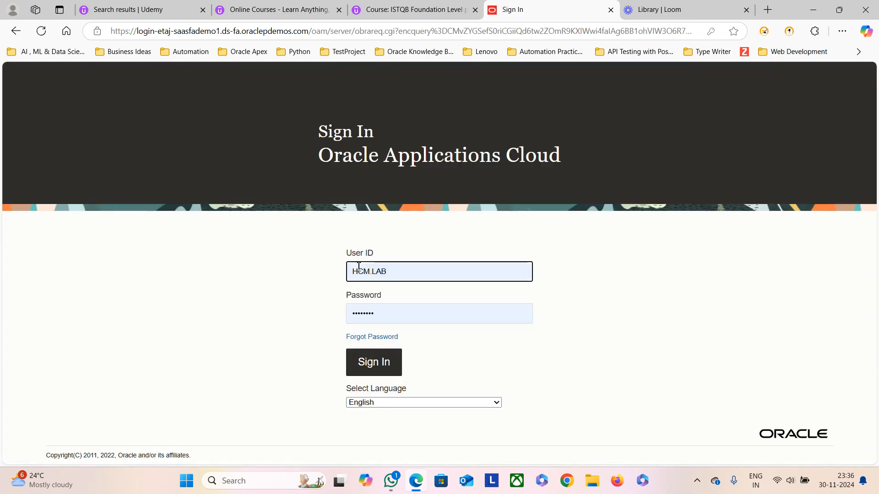
pyautogui.click(383, 271)
pyautogui.moveTo(387, 271); pyautogui.dragTo(346, 274)
pyautogui.press('BackSpace')
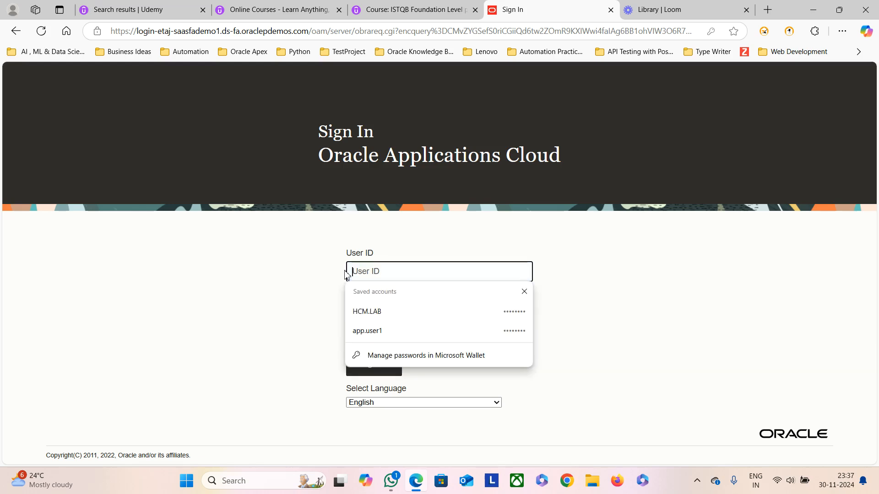
pyautogui.write('App.user1')
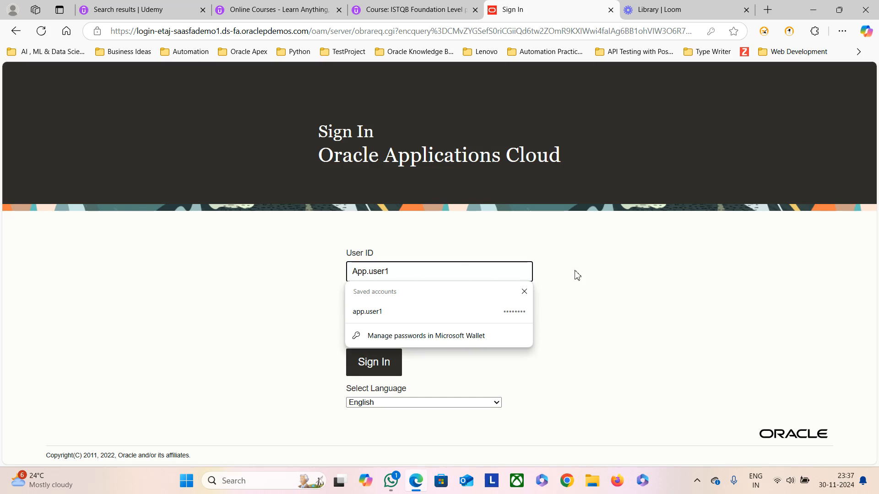
pyautogui.press('Tab')
pyautogui.click(406, 307)
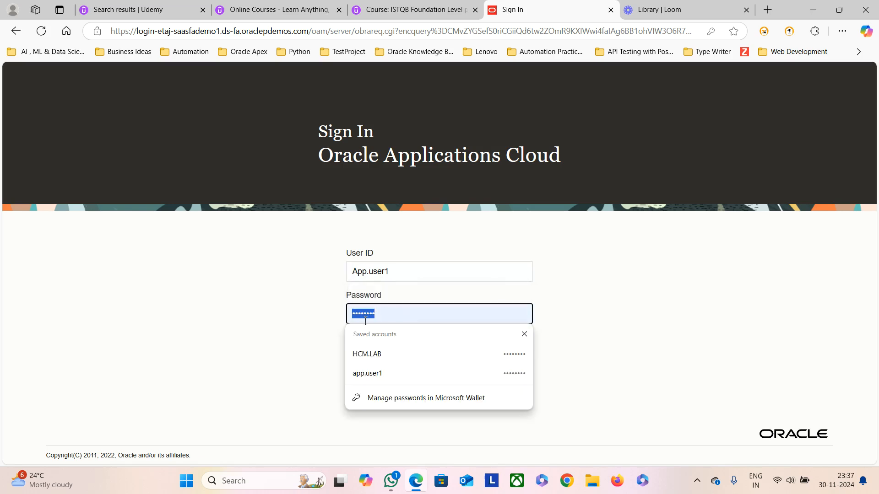
pyautogui.press('BackSpace')
pyautogui.write('••')
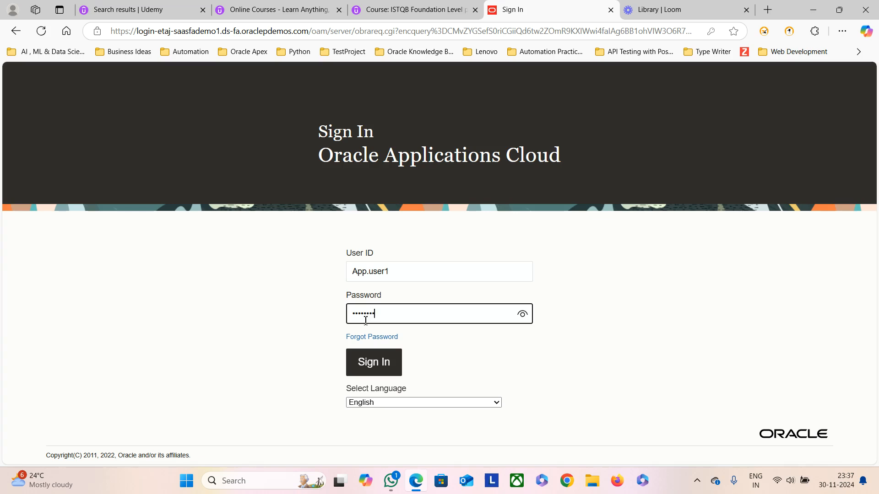
pyautogui.click(373, 363)
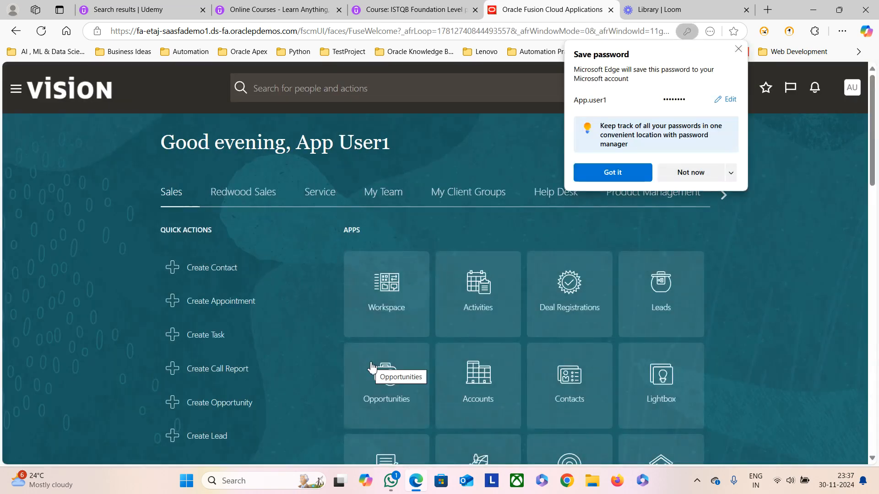
# Step: Dismiss the save-password prompt and open Workforce Structures from the My Client Groups apps
pyautogui.click(622, 173)
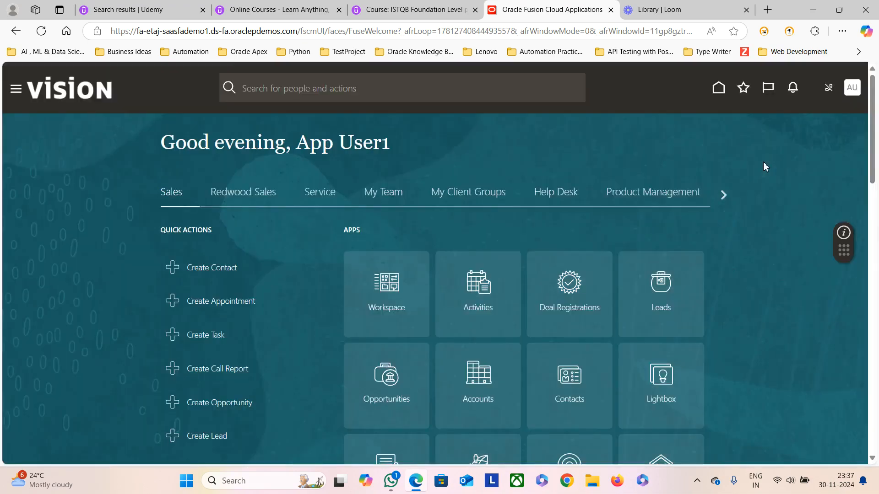
pyautogui.click(476, 192)
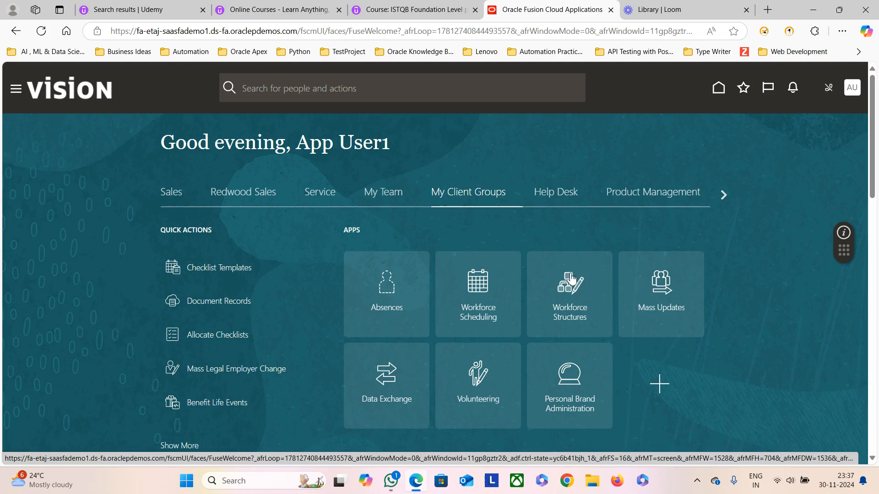
pyautogui.click(567, 293)
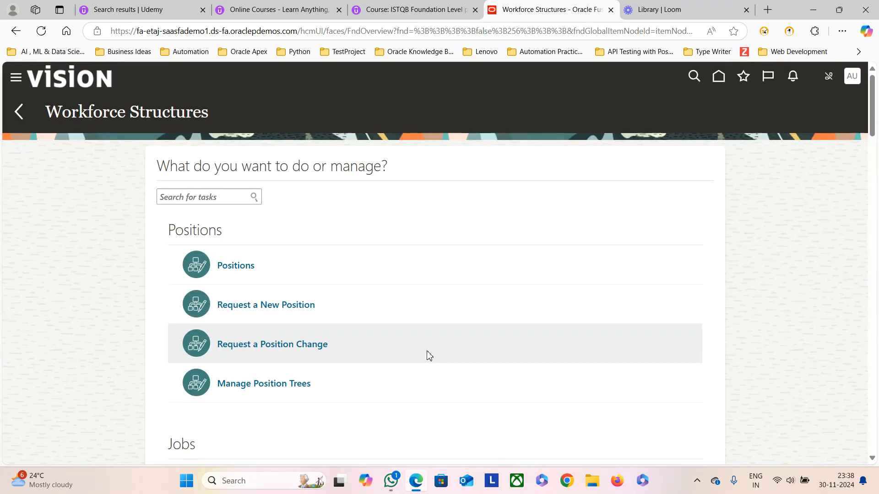
# Step: Scroll through the Workforce Structures task list, then return to the home page
pyautogui.scroll(-3, 290, 319)
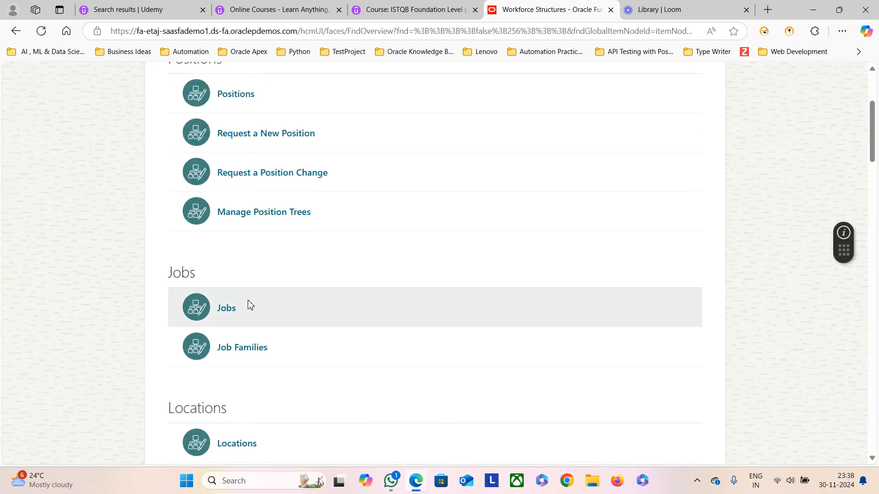
pyautogui.scroll(-3, 293, 318)
pyautogui.scroll(-3, 243, 295)
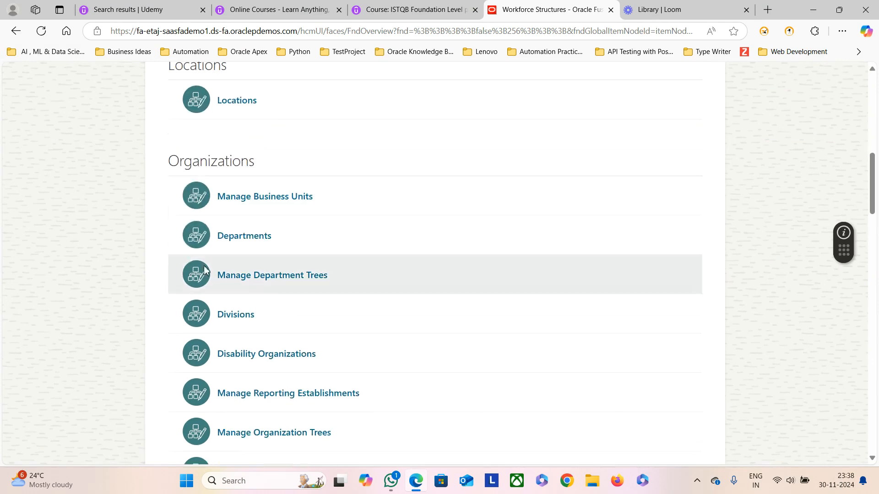
pyautogui.scroll(-4, 275, 343)
pyautogui.scroll(-5, 274, 343)
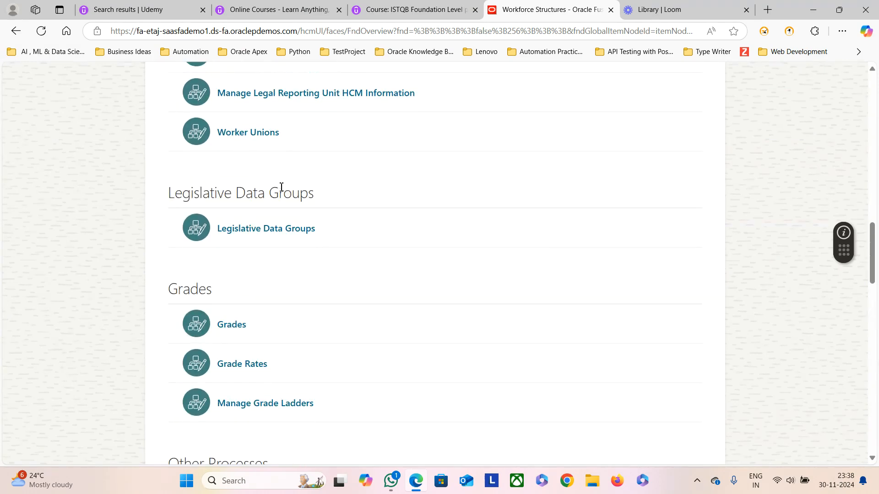
pyautogui.scroll(-5, 219, 306)
pyautogui.scroll(-4, 293, 263)
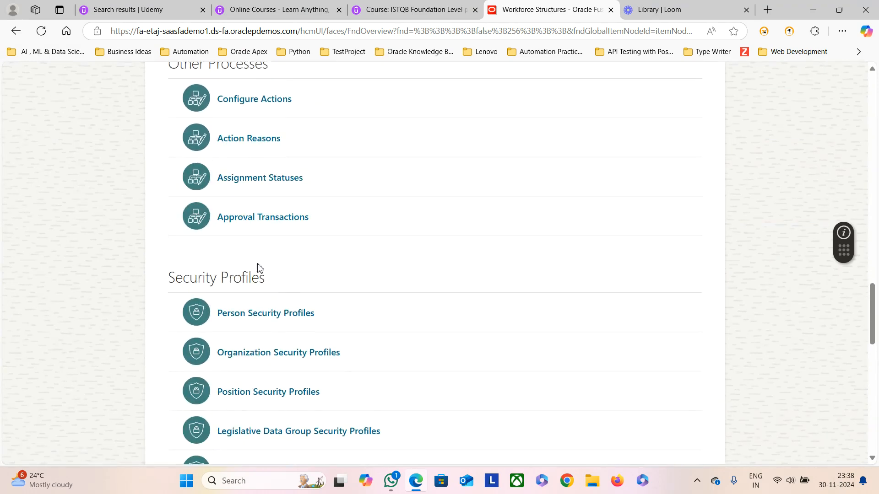
pyautogui.scroll(2, 202, 273)
pyautogui.scroll(-2, 301, 286)
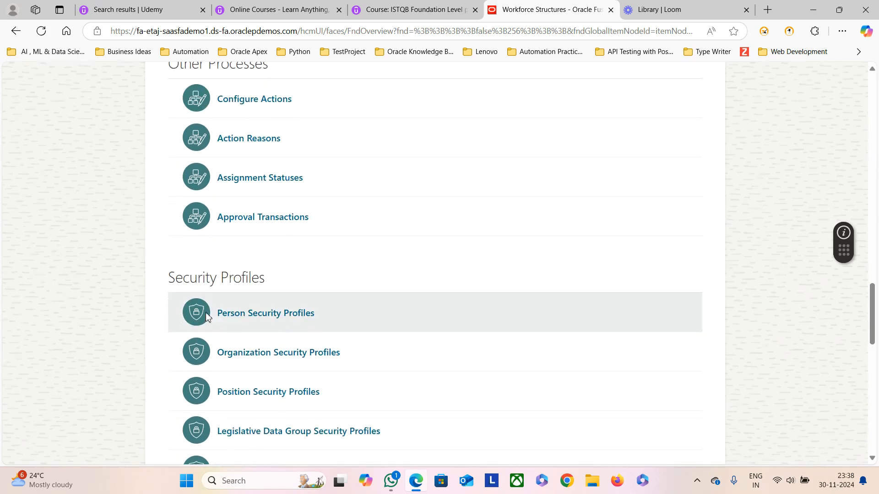
pyautogui.scroll(-2, 308, 288)
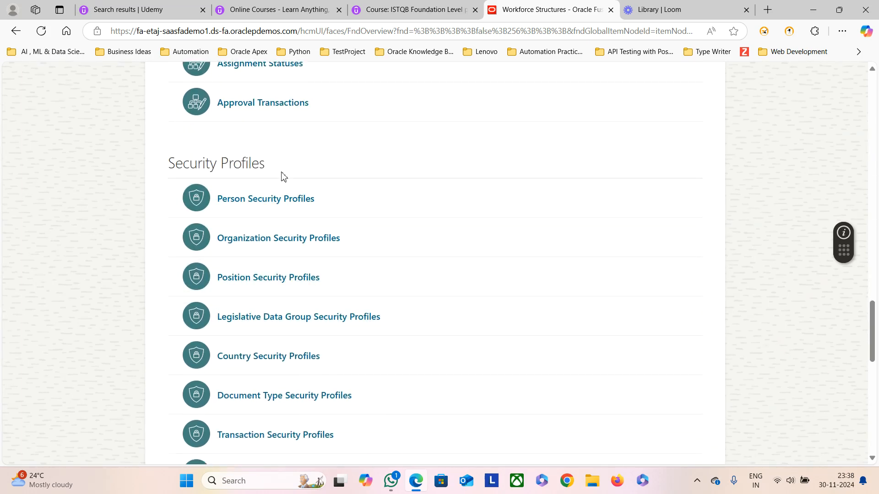
pyautogui.scroll(-5, 328, 275)
pyautogui.scroll(-1, 264, 363)
pyautogui.scroll(-2, 263, 363)
pyautogui.scroll(-4, 311, 368)
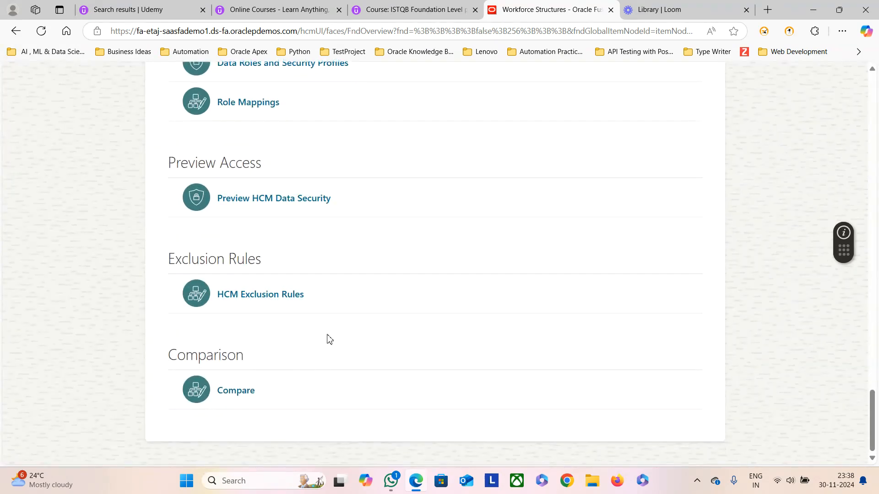
pyautogui.scroll(20, 349, 298)
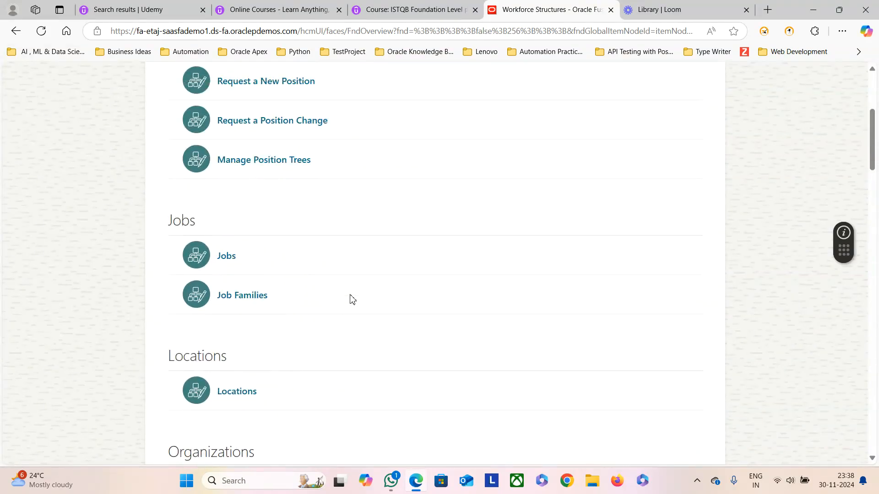
pyautogui.scroll(5, 352, 299)
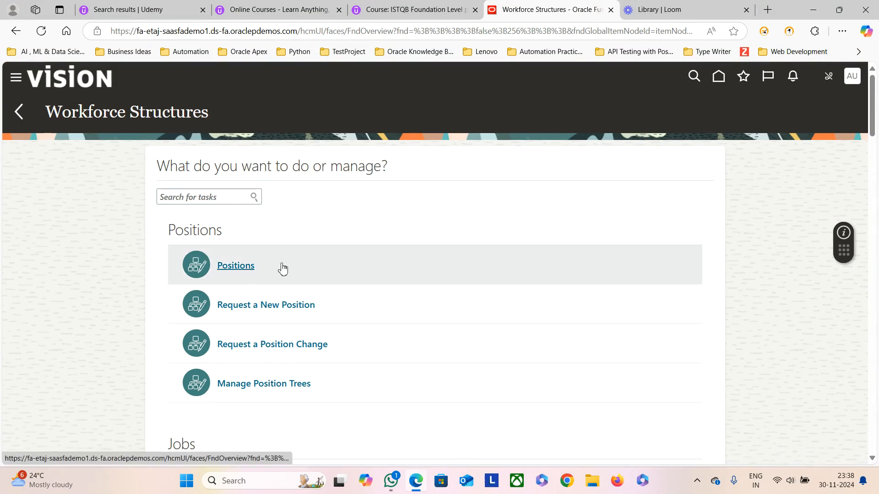
pyautogui.scroll(-3, 305, 318)
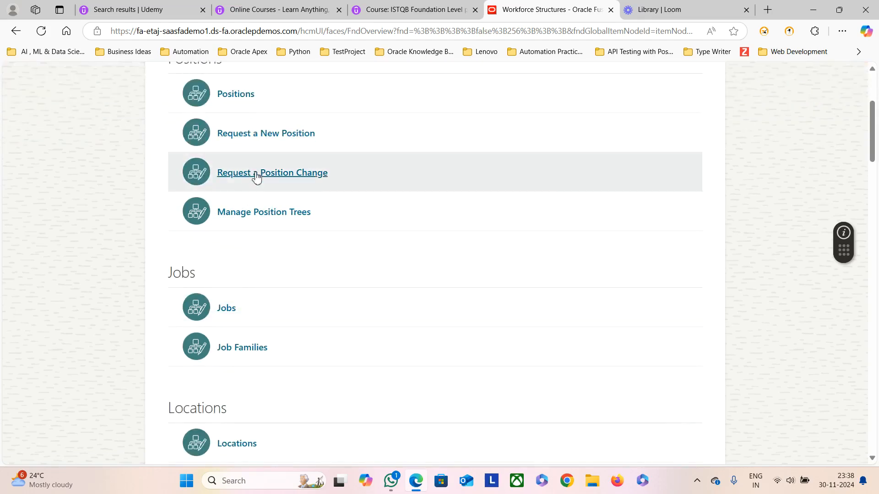
pyautogui.scroll(-15, 265, 365)
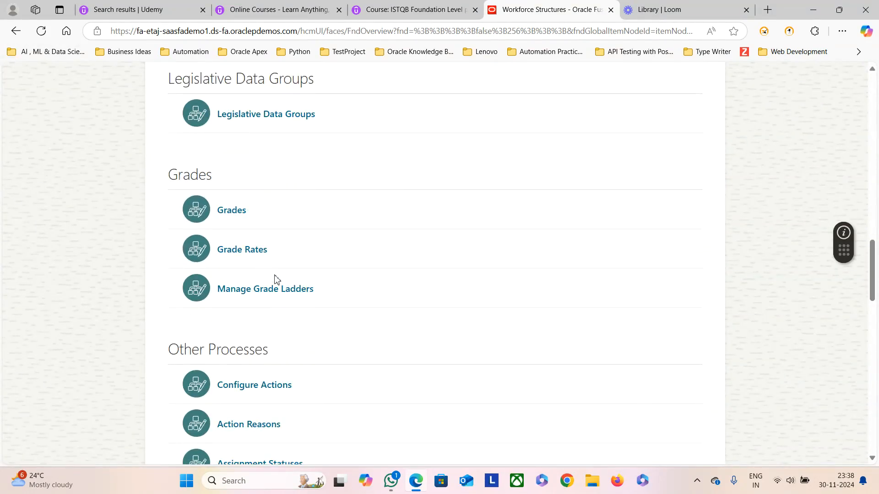
pyautogui.scroll(18, 274, 280)
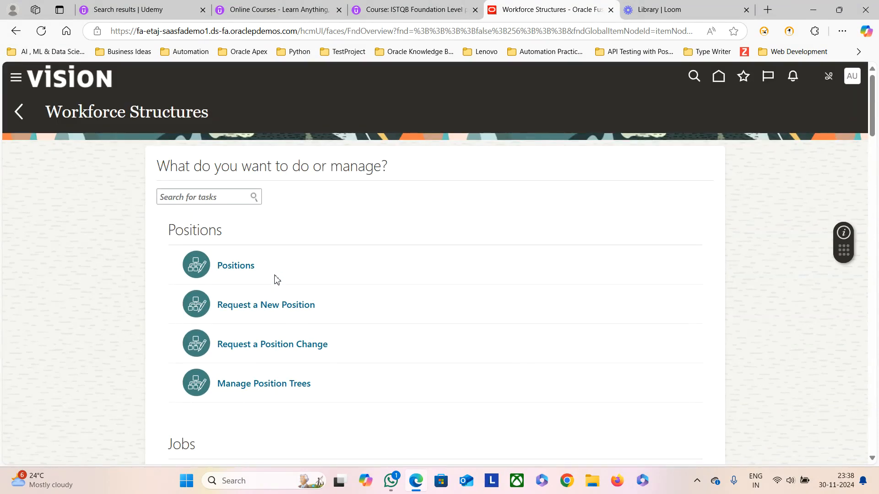
pyautogui.click(19, 112)
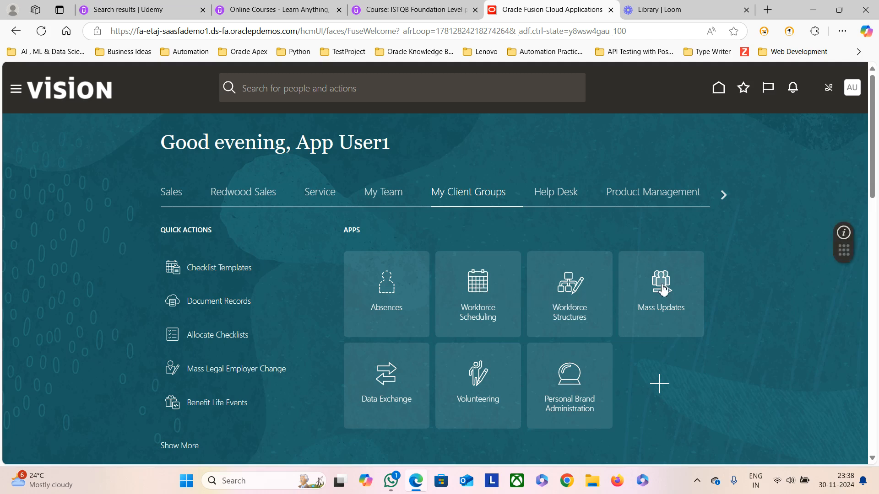
# Step: Open the Data Exchange tile and scroll through its tasks
pyautogui.click(387, 378)
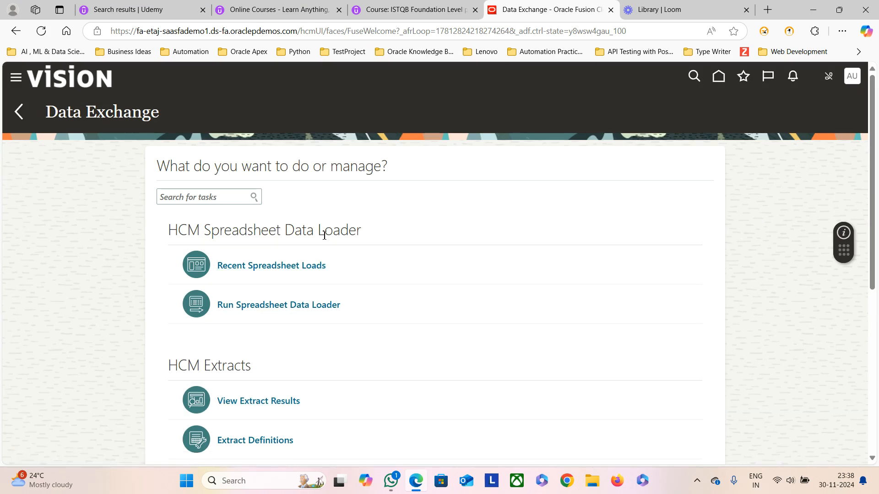
pyautogui.scroll(-5, 418, 293)
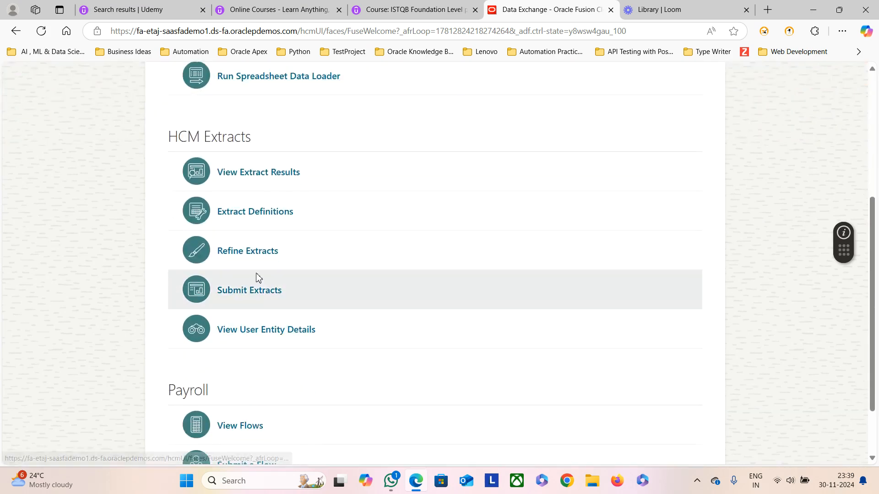
pyautogui.scroll(-2, 295, 310)
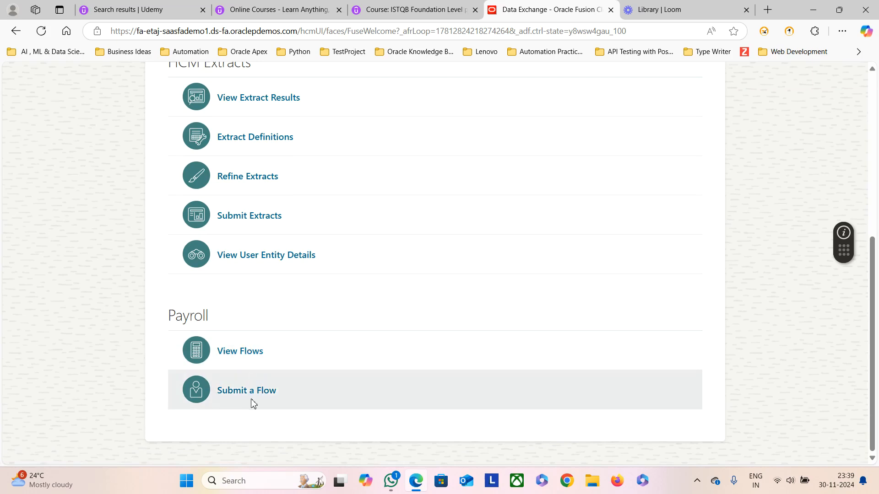
pyautogui.scroll(7, 256, 380)
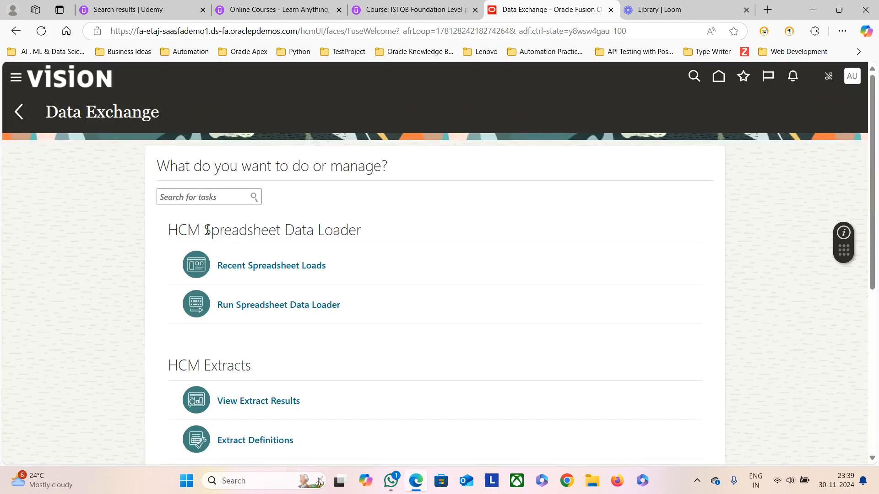
# Step: Highlight the HCM Spreadsheet Data Loader and HCM Extracts headings to note the limited task list
pyautogui.moveTo(204, 230); pyautogui.dragTo(368, 237)
pyautogui.moveTo(206, 366); pyautogui.dragTo(272, 375)
pyautogui.moveTo(204, 230); pyautogui.dragTo(365, 230)
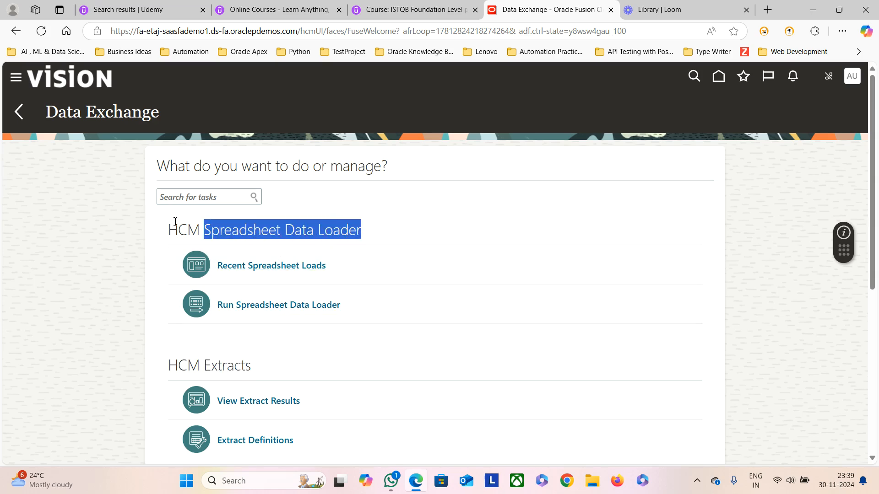
pyautogui.moveTo(169, 229); pyautogui.dragTo(365, 234)
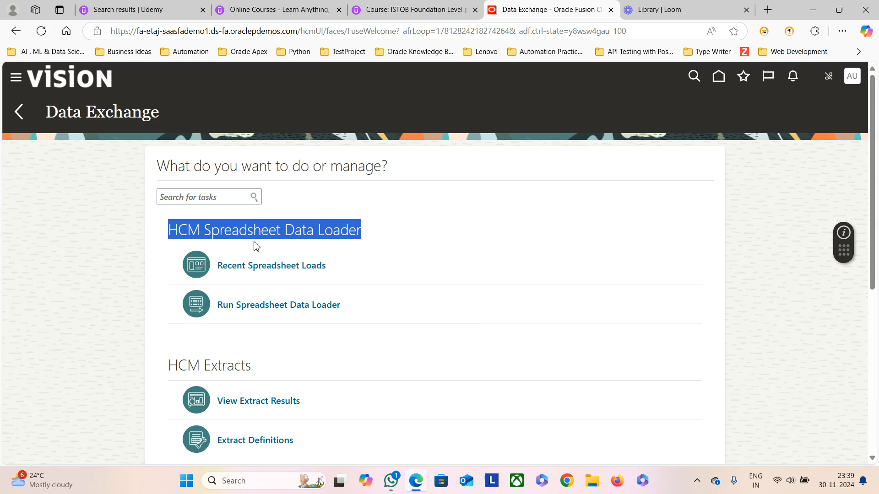
pyautogui.click(290, 231)
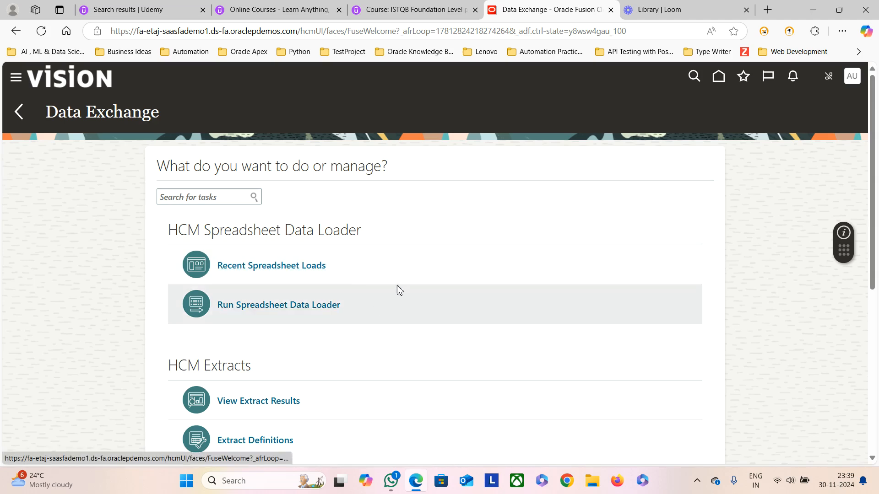
pyautogui.click(16, 78)
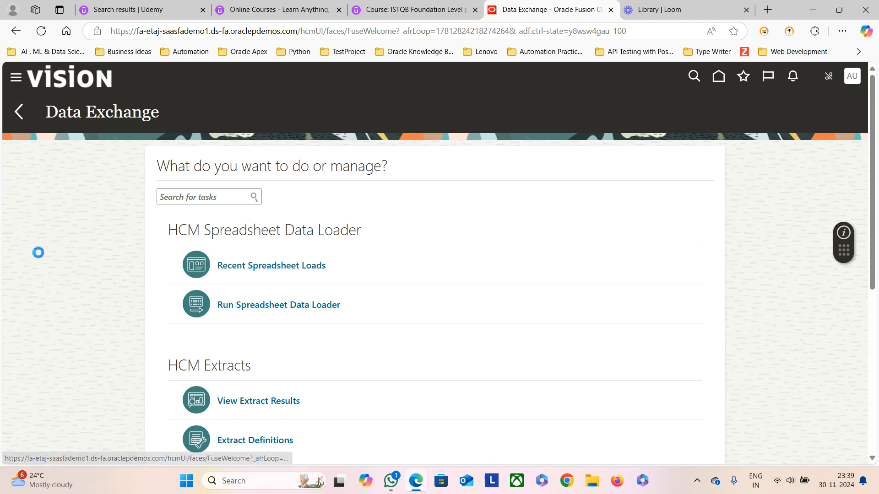
# Step: Open the Security Console from the Navigator's Tools group and search roles for 'Integration'
pyautogui.scroll(-5, 82, 321)
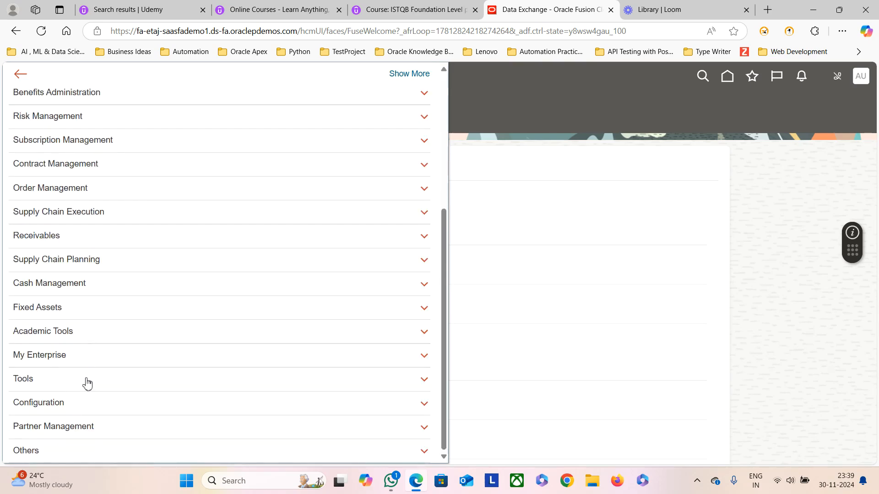
pyautogui.click(86, 383)
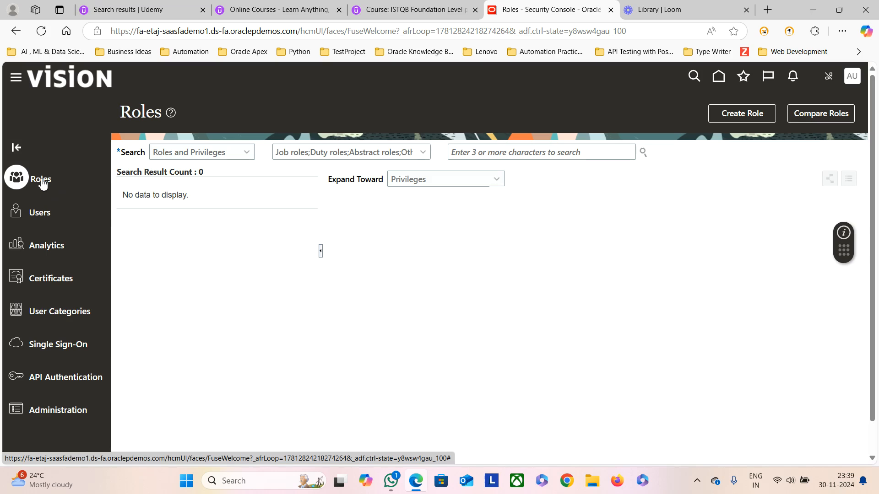
pyautogui.click(469, 150)
pyautogui.click(469, 149)
pyautogui.write('Integration')
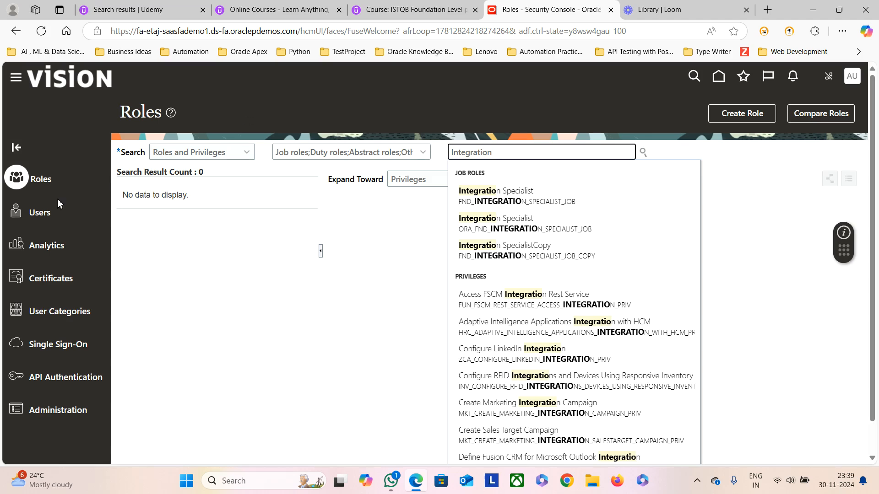
# Step: Search User Accounts for app.user1 and open its account details showing two roles
pyautogui.click(44, 212)
pyautogui.click(458, 153)
pyautogui.write('app')
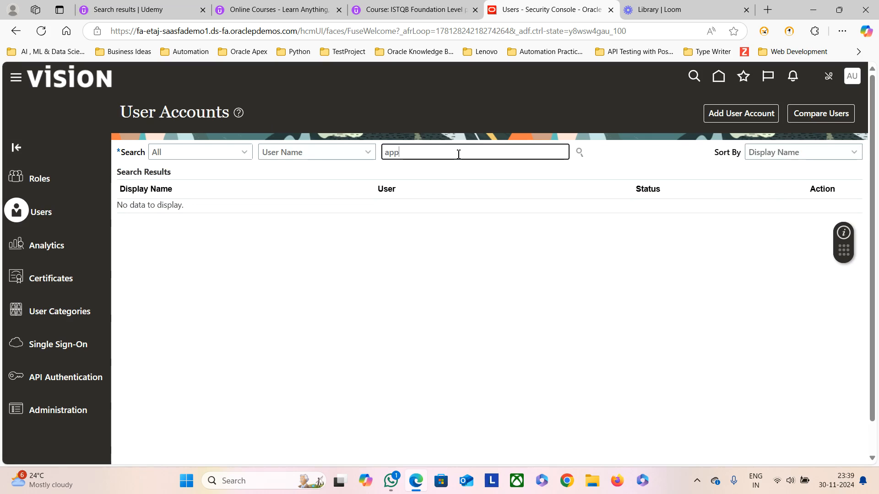
pyautogui.write('.user1')
pyautogui.press('Return')
pyautogui.click(147, 220)
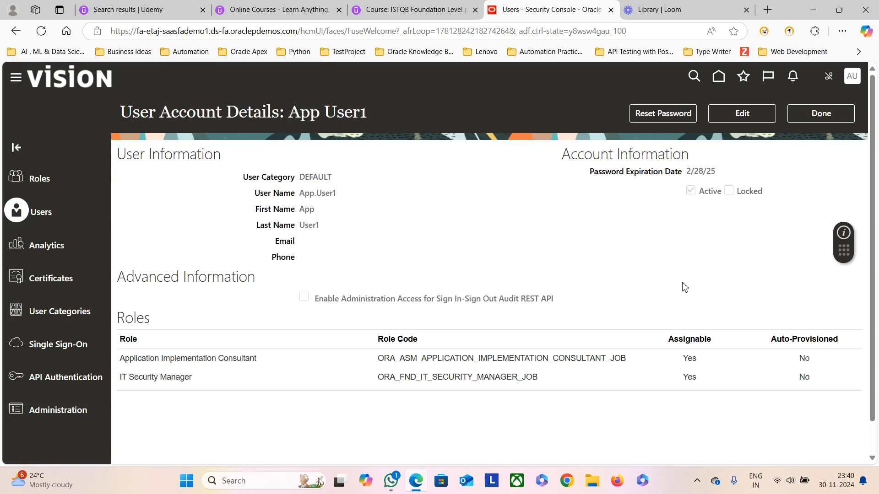
pyautogui.scroll(-1, 684, 287)
# Step: Edit the user's account and add the Integration Specialist role membership
pyautogui.click(742, 113)
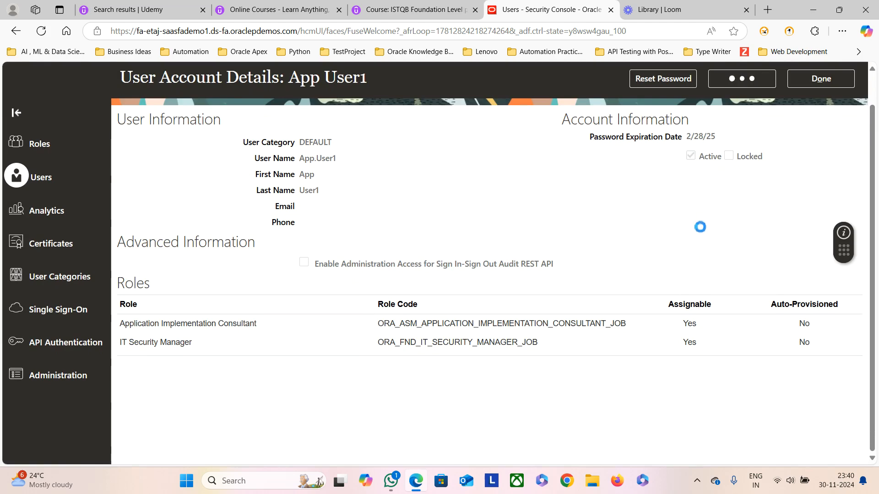
pyautogui.click(646, 397)
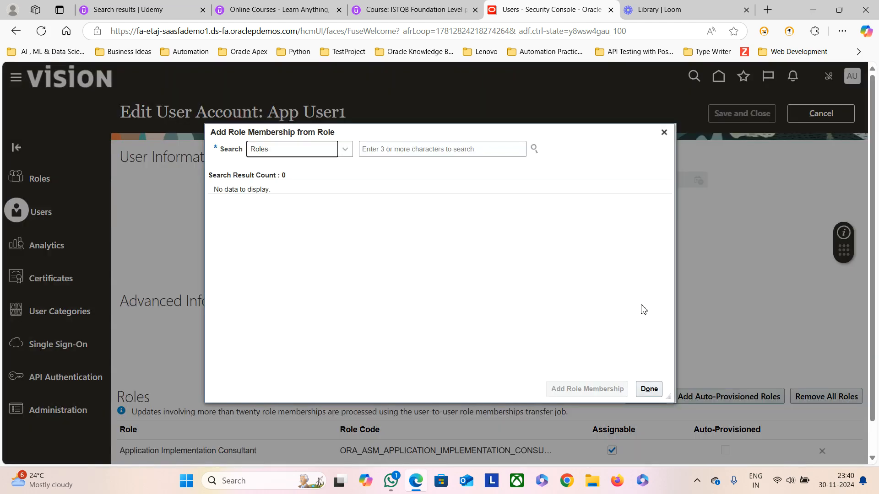
pyautogui.click(373, 150)
pyautogui.write('I')
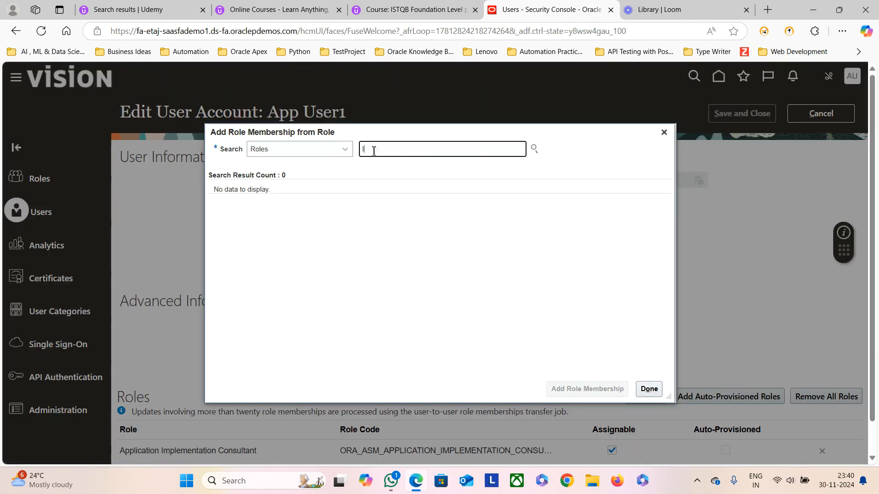
pyautogui.write('mplementation')
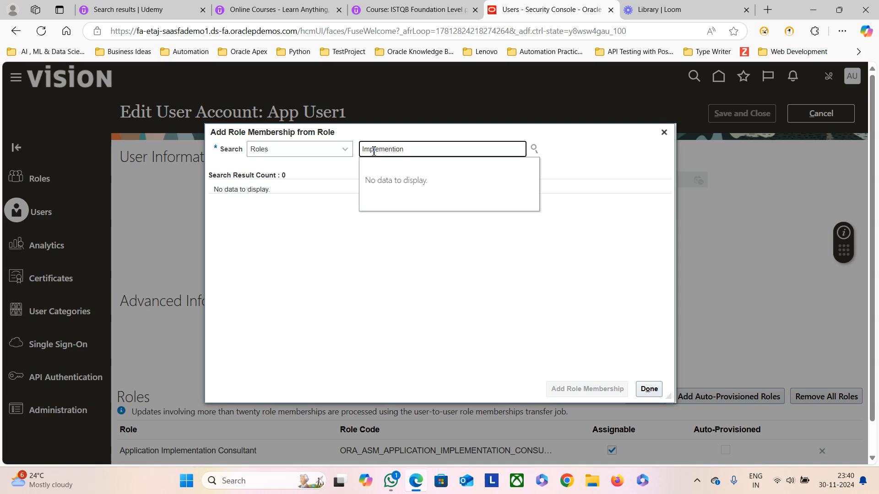
pyautogui.press('BackSpace')
pyautogui.press('BackSpace')
pyautogui.press('BackSpace')
pyautogui.press('BackSpace')
pyautogui.press('BackSpace')
pyautogui.press('BackSpace')
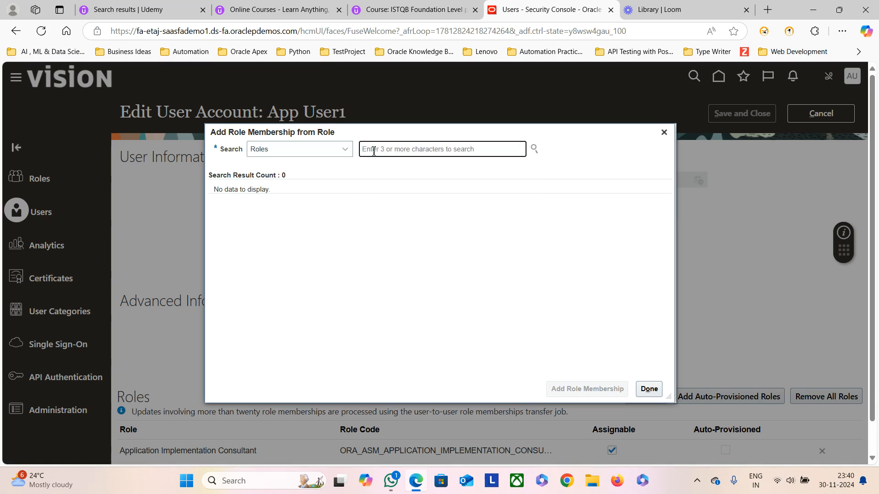
pyautogui.write('Integrat')
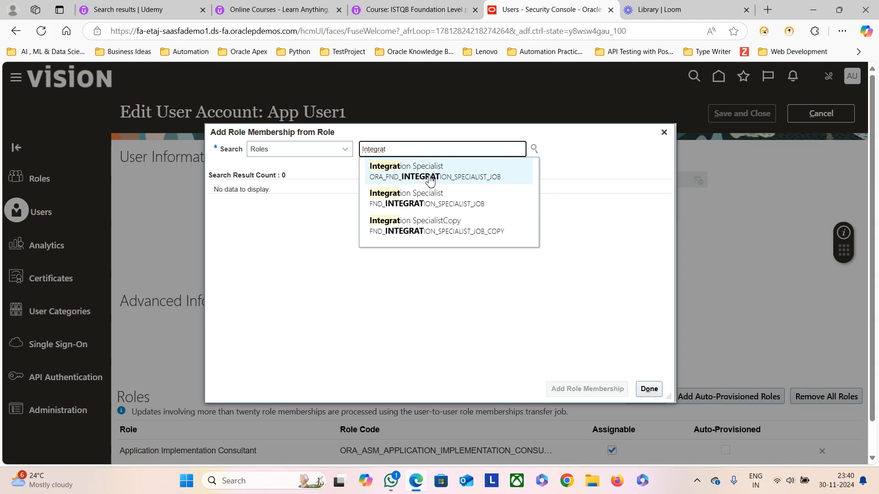
pyautogui.click(404, 180)
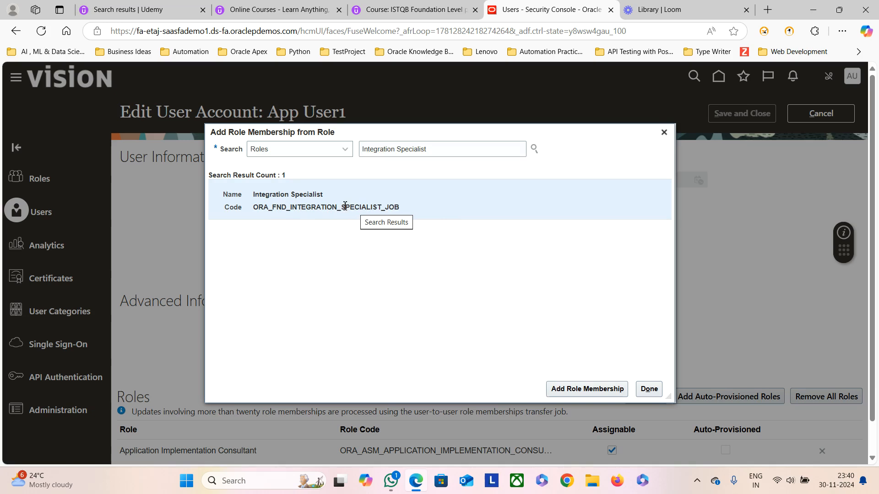
pyautogui.click(579, 390)
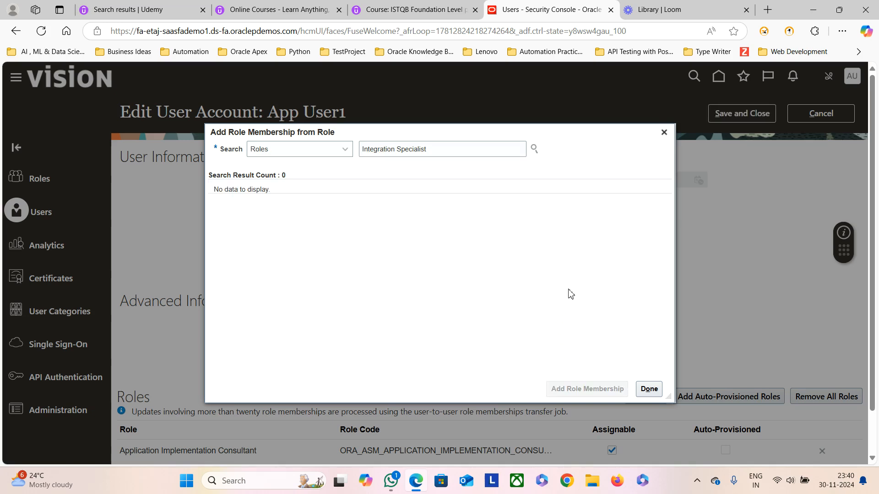
pyautogui.click(649, 389)
# Step: Cancel a further role search, then save and close the account with Integration Specialist
pyautogui.scroll(-1, 709, 292)
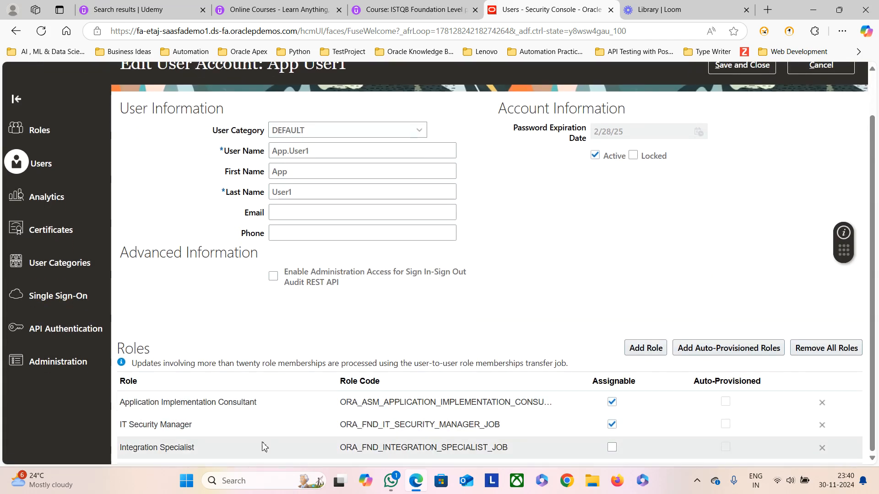
pyautogui.click(658, 352)
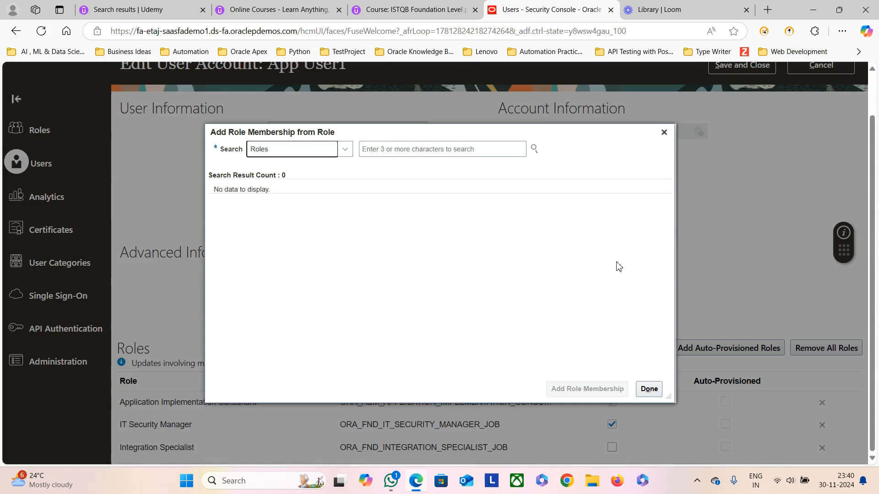
pyautogui.click(394, 149)
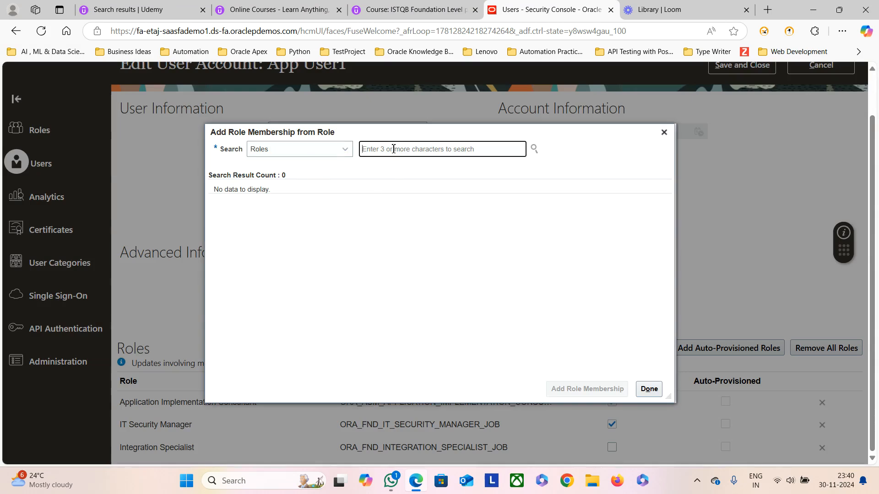
pyautogui.write('HCM INt')
pyautogui.press('BackSpace')
pyautogui.press('BackSpace')
pyautogui.press('BackSpace')
pyautogui.press('BackSpace')
pyautogui.press('BackSpace')
pyautogui.press('BackSpace')
pyautogui.press('BackSpace')
pyautogui.write('Integration')
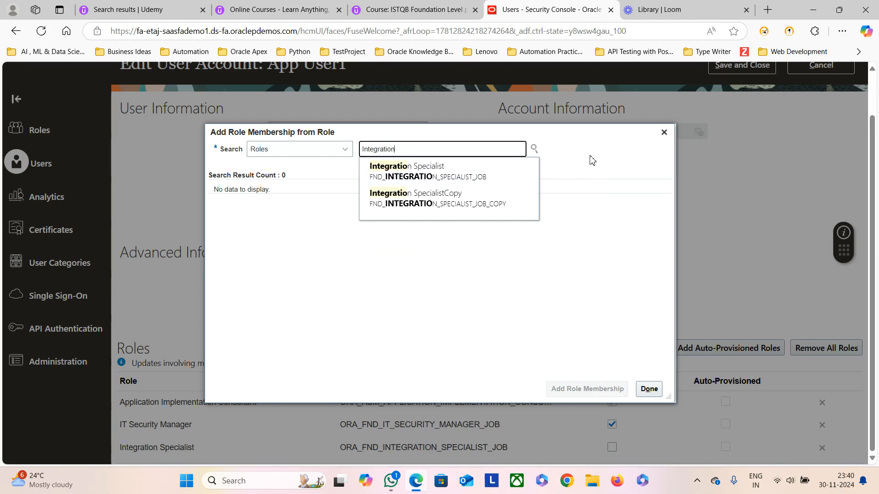
pyautogui.click(664, 133)
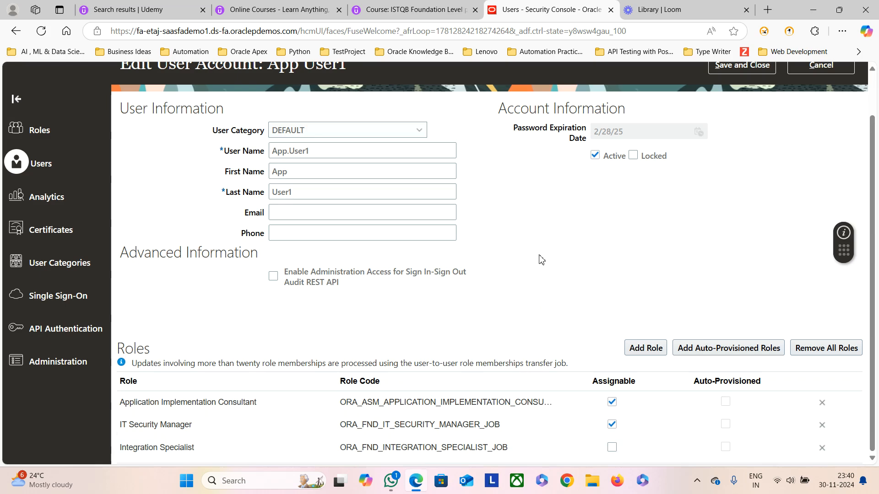
pyautogui.scroll(2, 541, 269)
pyautogui.click(740, 115)
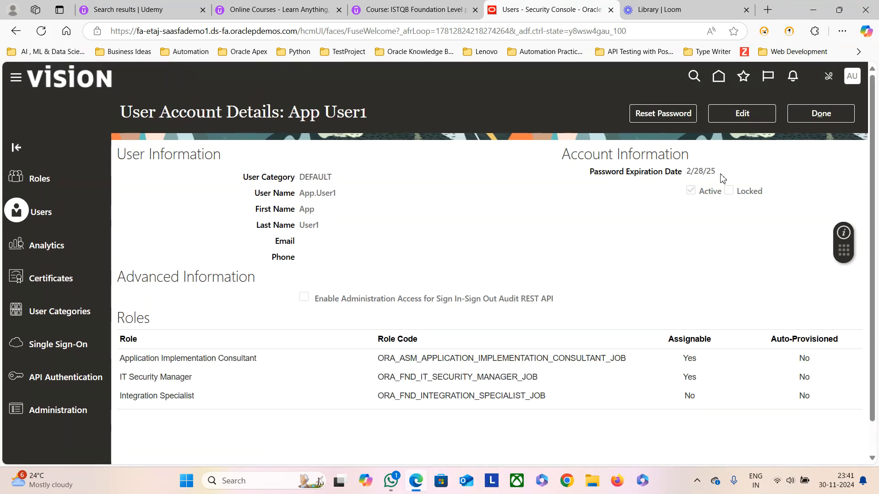
pyautogui.click(822, 118)
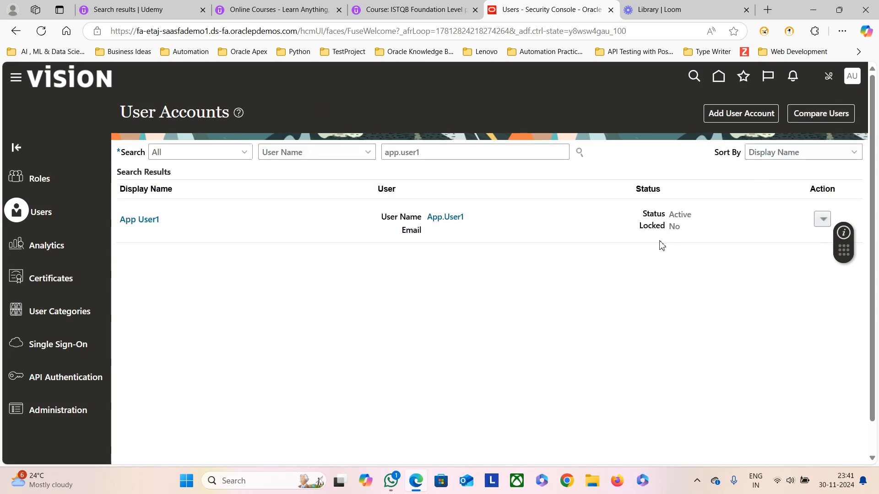
# Step: Return home and open Data Exchange from My Client Groups, highlighting the HCM Data Loader heading
pyautogui.click(720, 77)
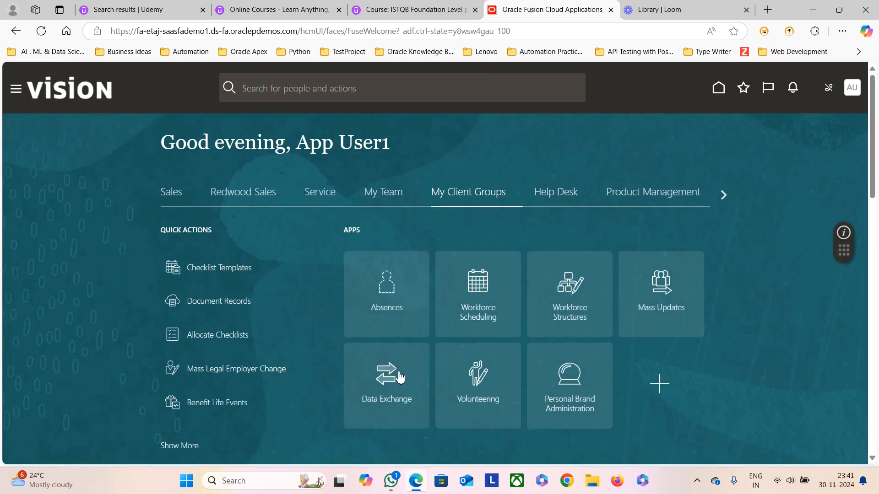
pyautogui.click(386, 380)
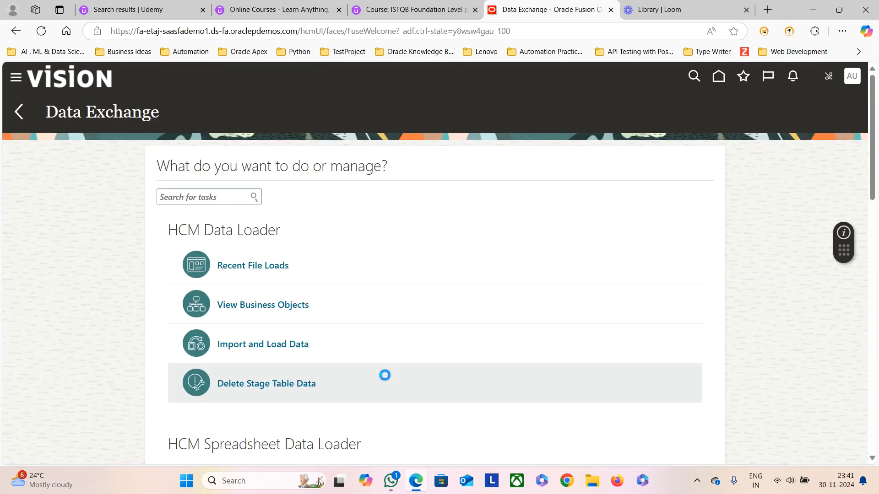
pyautogui.scroll(-3, 318, 286)
pyautogui.scroll(3, 315, 273)
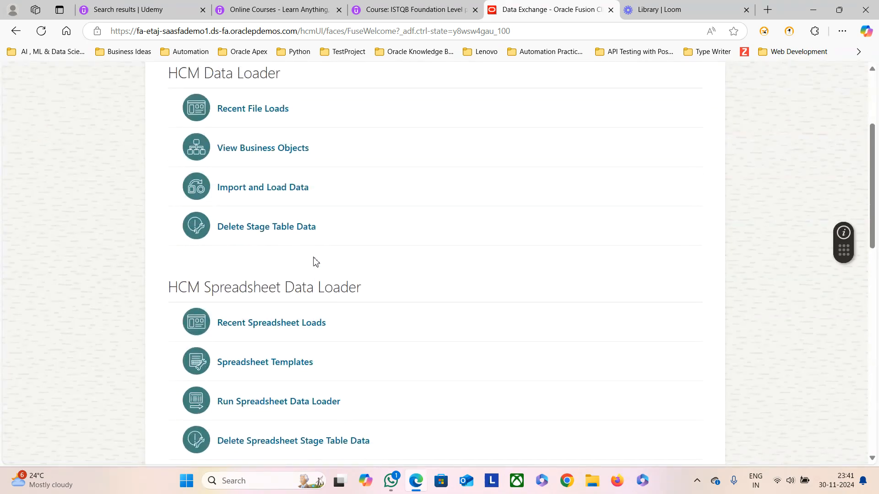
pyautogui.moveTo(169, 230); pyautogui.dragTo(285, 230)
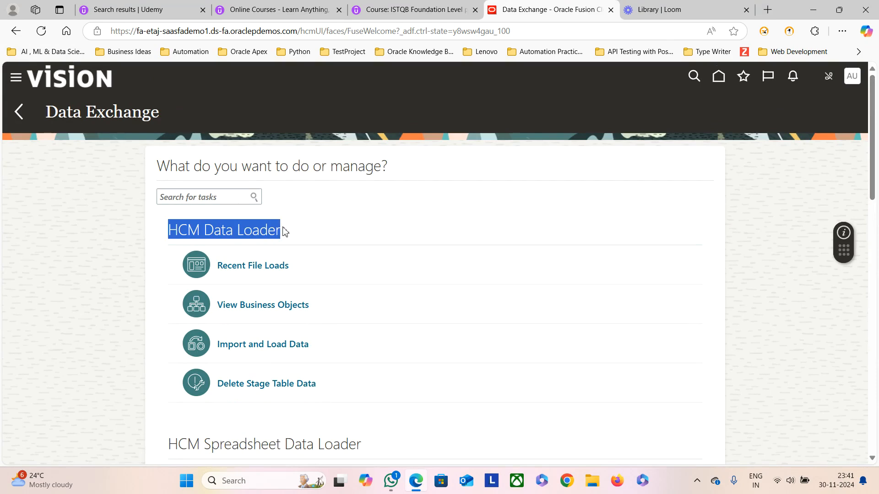
# Step: Scroll through the full HCM Data Loader task list and highlight the Data Exchange page title
pyautogui.scroll(-3, 292, 313)
pyautogui.scroll(-1, 295, 314)
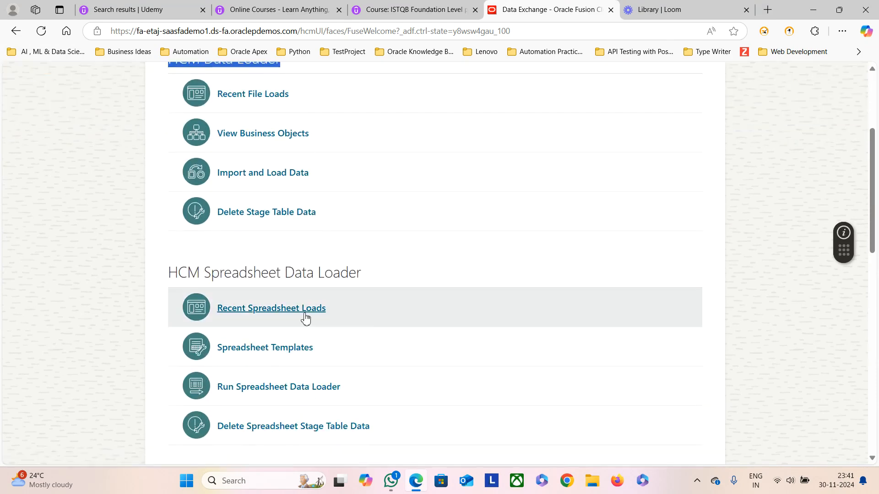
pyautogui.scroll(3, 255, 229)
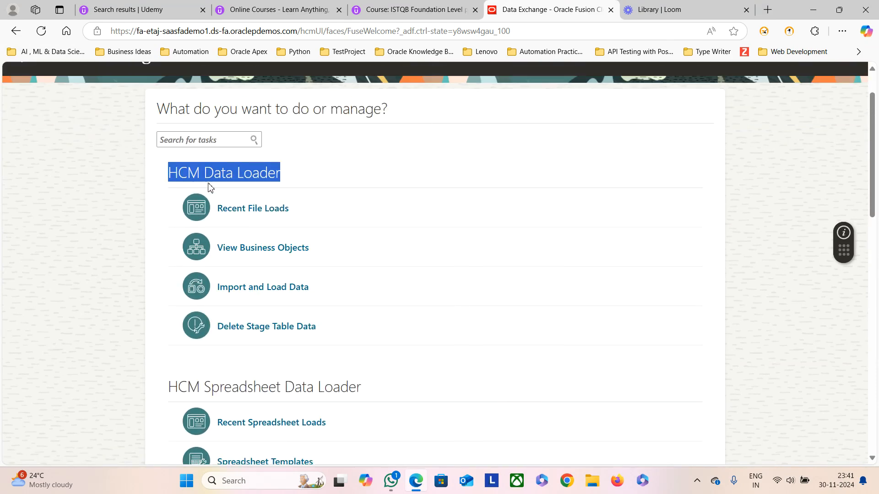
pyautogui.scroll(-3, 318, 287)
pyautogui.scroll(-2, 319, 287)
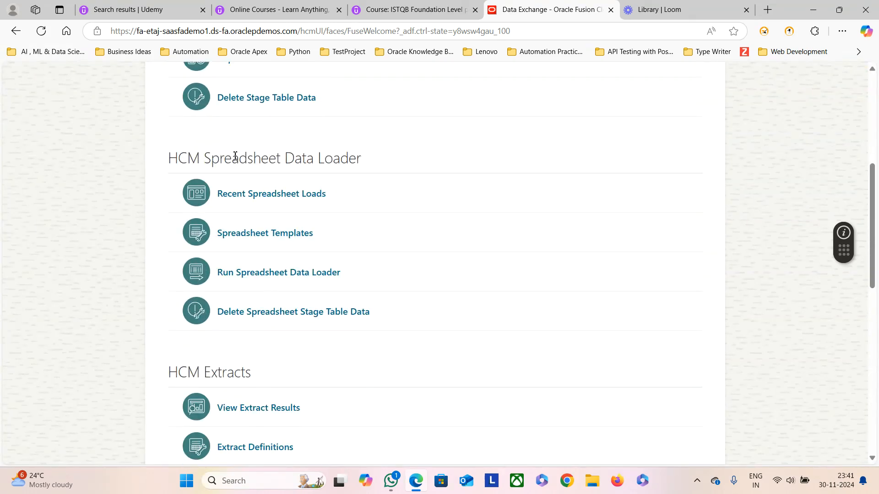
pyautogui.scroll(1, 201, 194)
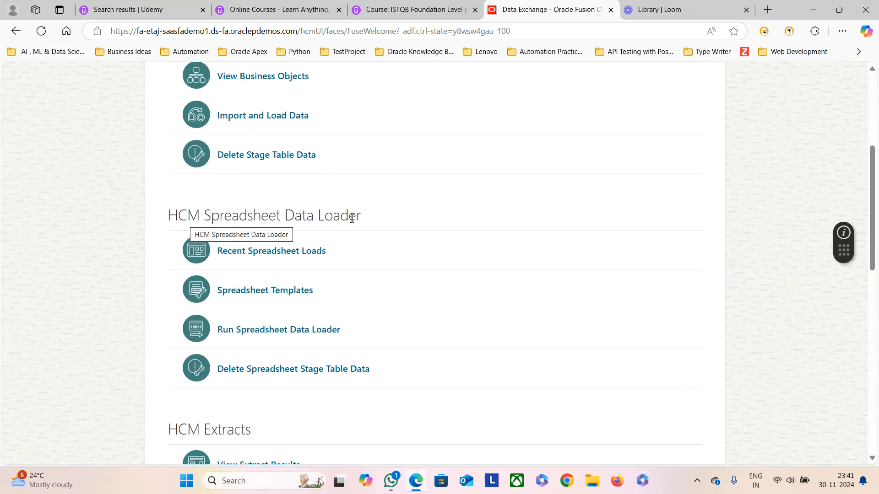
pyautogui.scroll(-10, 310, 288)
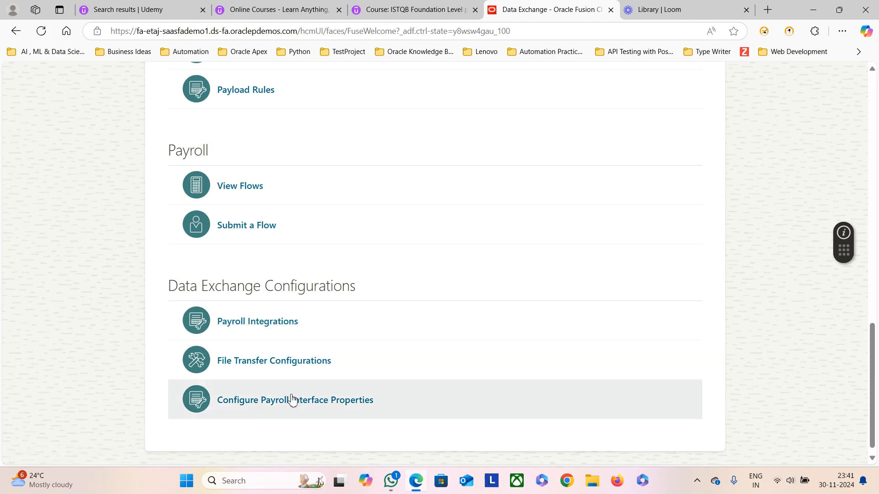
pyautogui.scroll(1, 290, 310)
pyautogui.scroll(10, 289, 309)
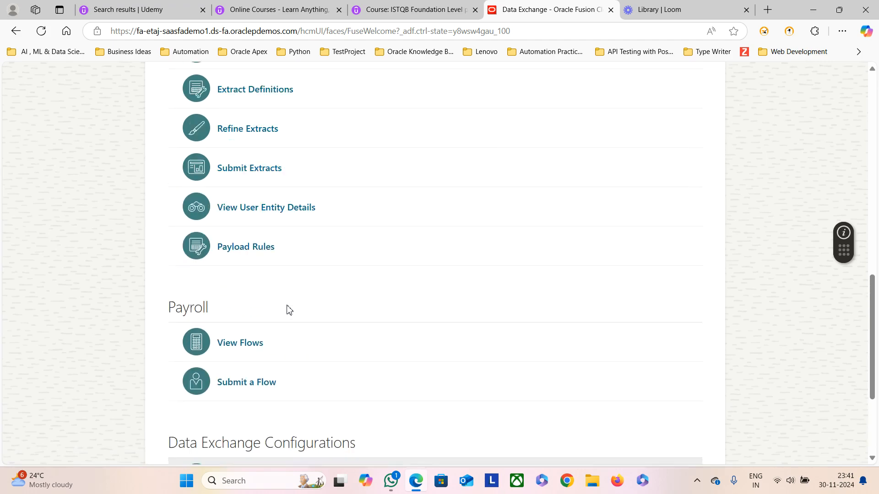
pyautogui.click(774, 179)
pyautogui.moveTo(51, 115); pyautogui.dragTo(168, 120)
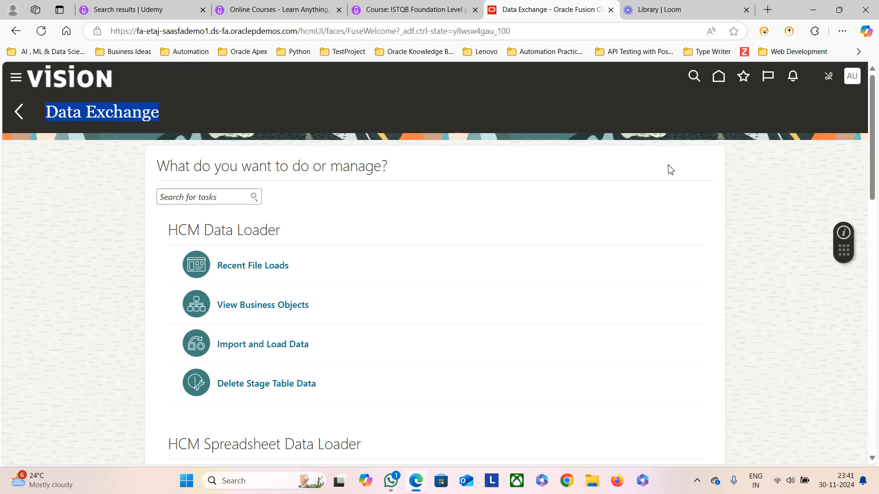
pyautogui.click(749, 160)
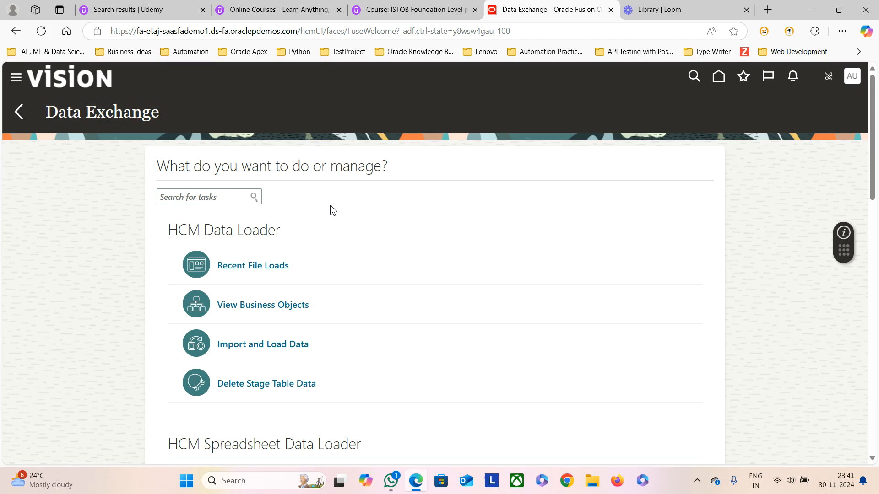
pyautogui.click(19, 112)
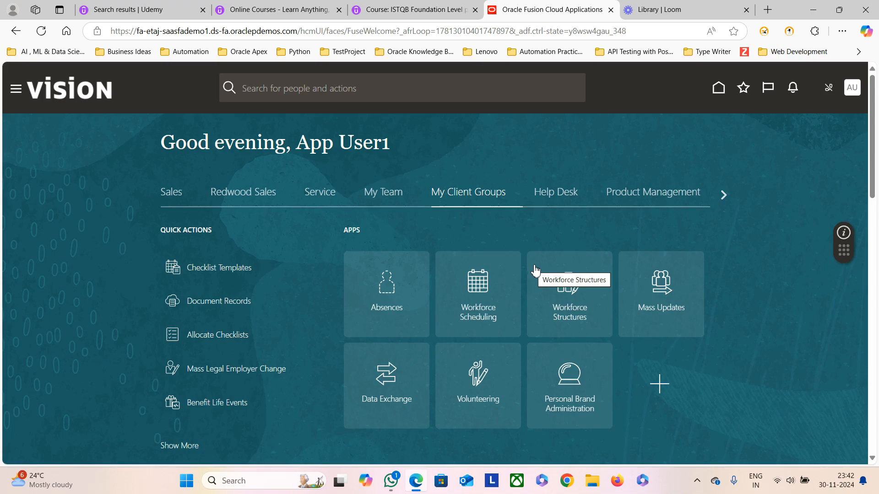
# Step: Scroll the home page's My Client Groups apps
pyautogui.scroll(-5, 406, 291)
pyautogui.scroll(5, 513, 294)
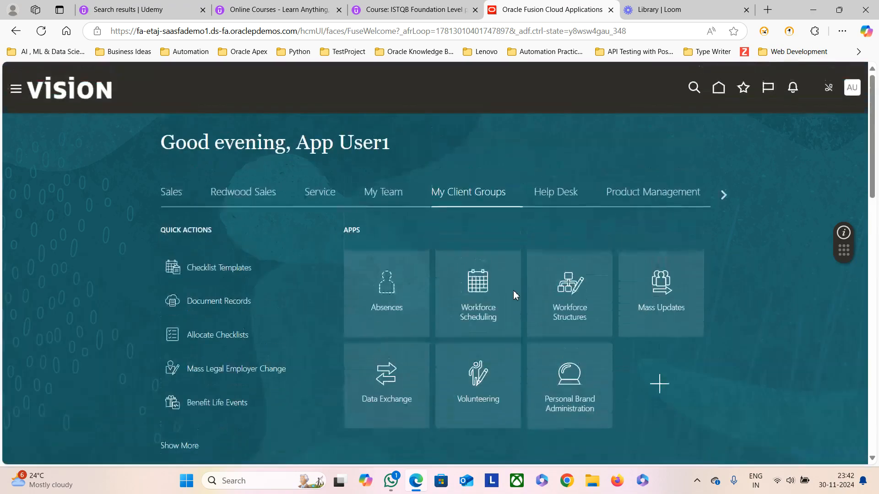